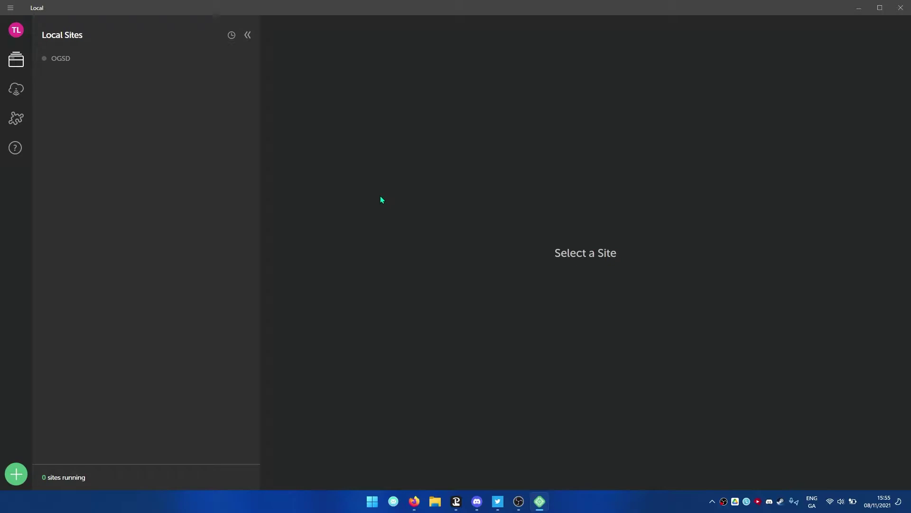
# - Check the connected hosted sites, then start creating a new local site from the Local Sites list
pyautogui.click(15, 89)
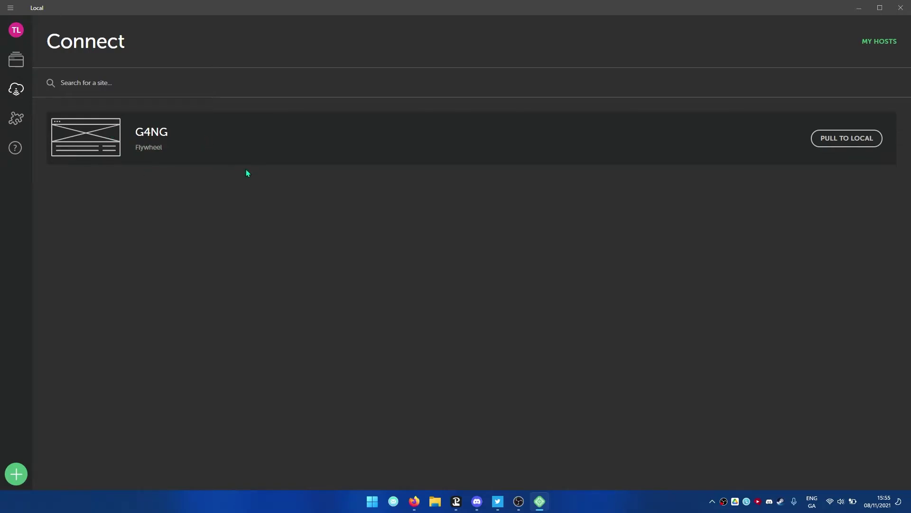
pyautogui.click(19, 62)
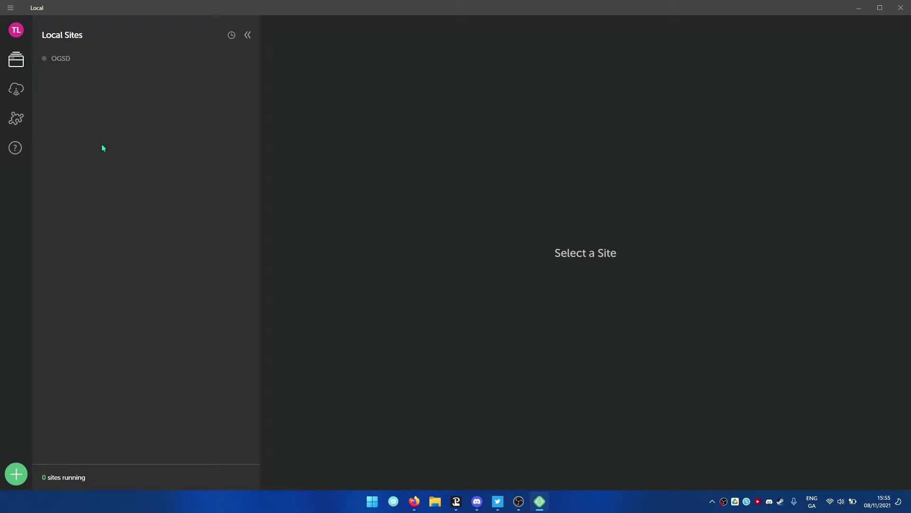
pyautogui.click(17, 474)
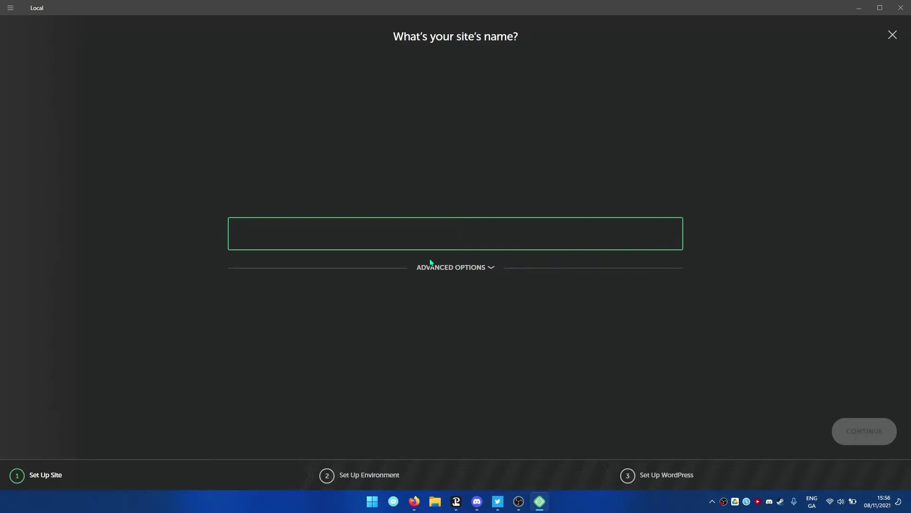
# - Name the site TommoIRL, confirm the tommoirl.local domain under Advanced Options, and continue
pyautogui.write('TommoIRL')
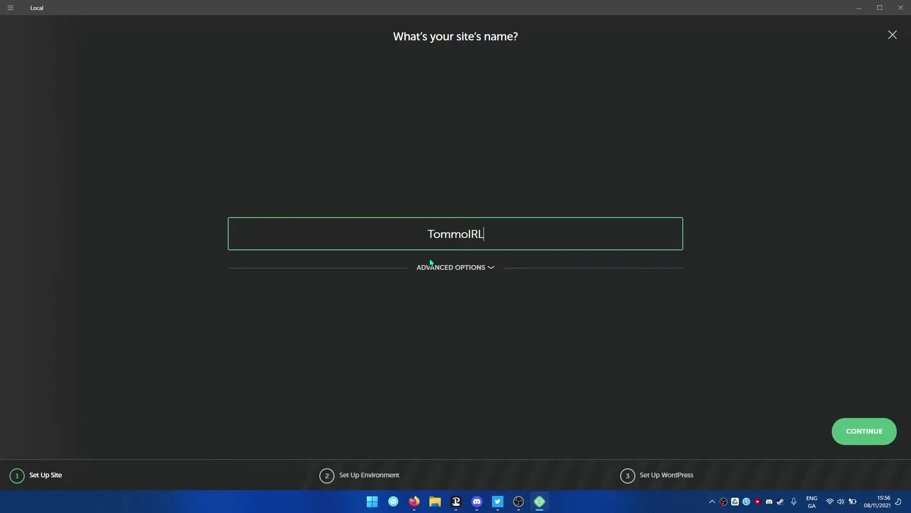
pyautogui.click(480, 271)
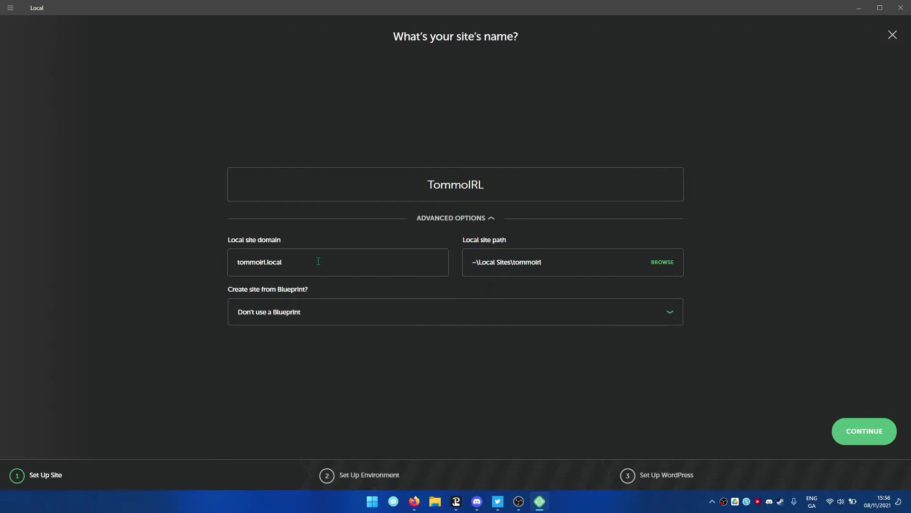
pyautogui.moveTo(287, 261); pyautogui.dragTo(225, 264)
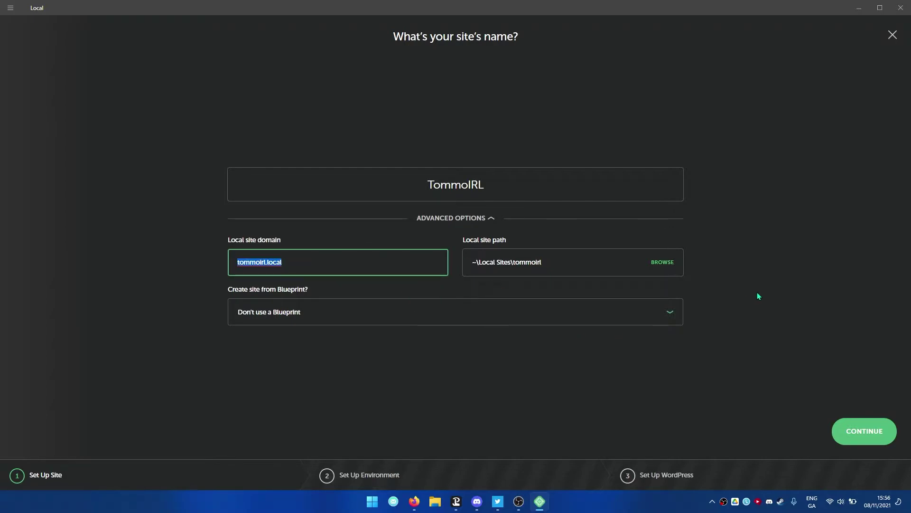
pyautogui.click(753, 313)
pyautogui.click(462, 217)
pyautogui.click(491, 234)
pyautogui.hotkey('ctrl', 'a')
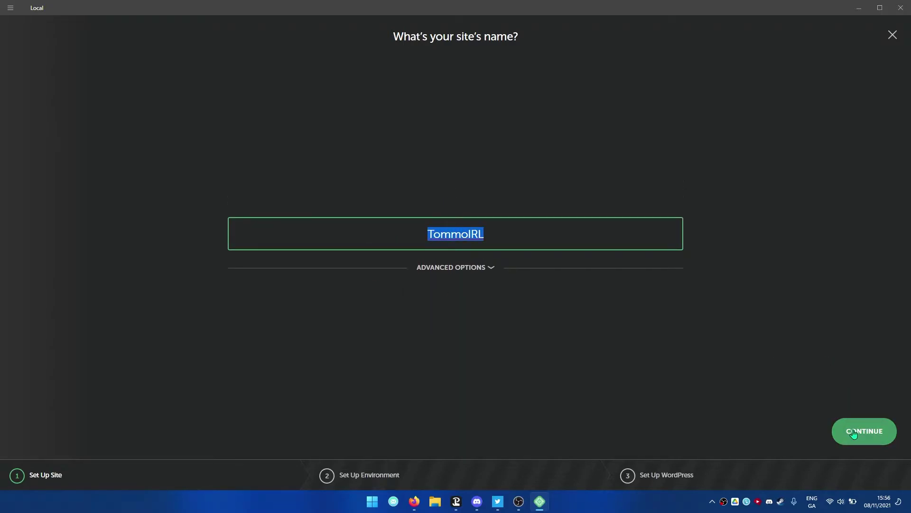
pyautogui.click(853, 434)
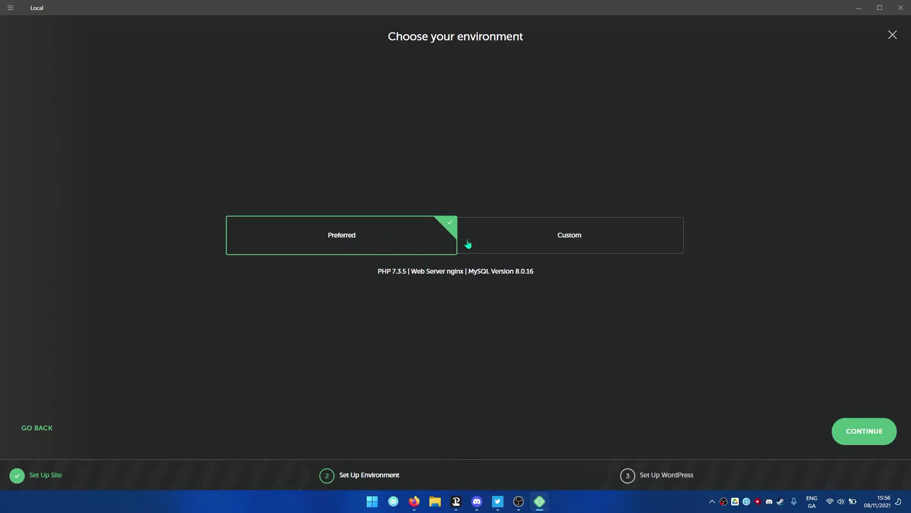
# - Review the custom PHP, web server and database choices, then keep Preferred (PHP 7.3.5, nginx, MySQL 8.0.16)
pyautogui.click(538, 245)
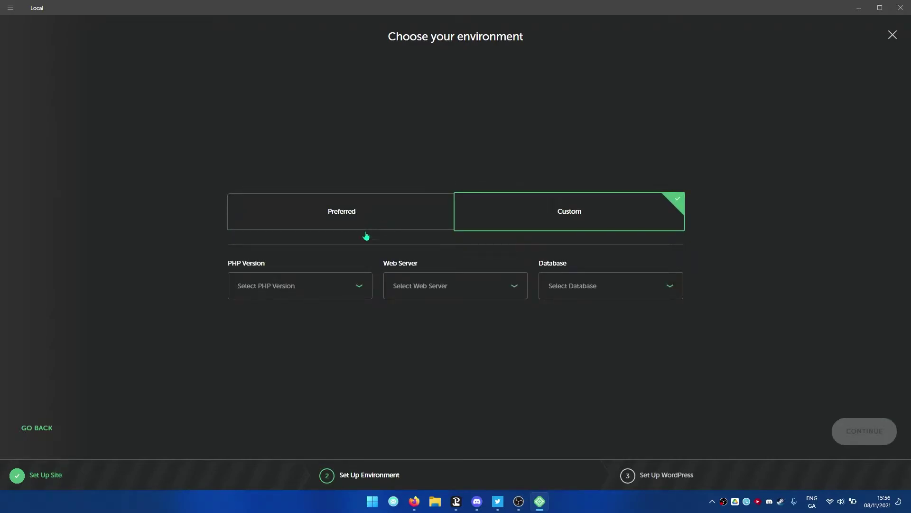
pyautogui.click(265, 287)
pyautogui.click(408, 294)
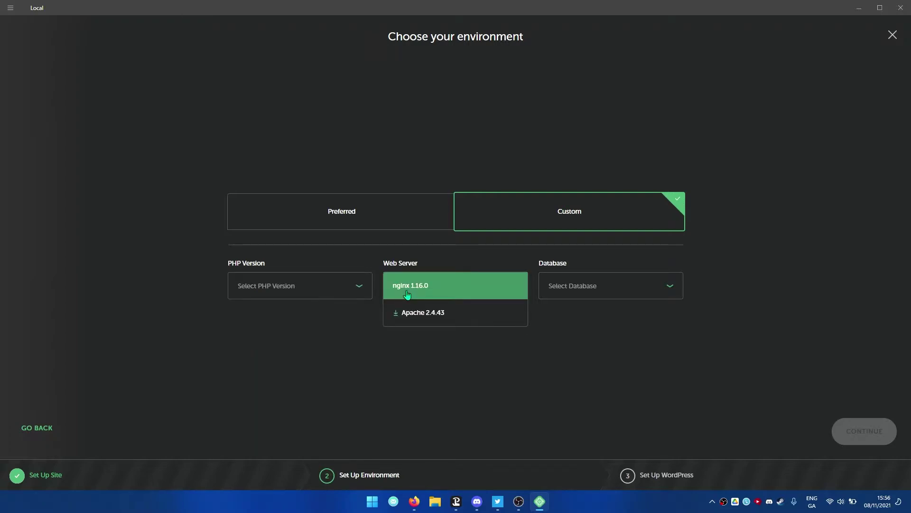
pyautogui.click(584, 302)
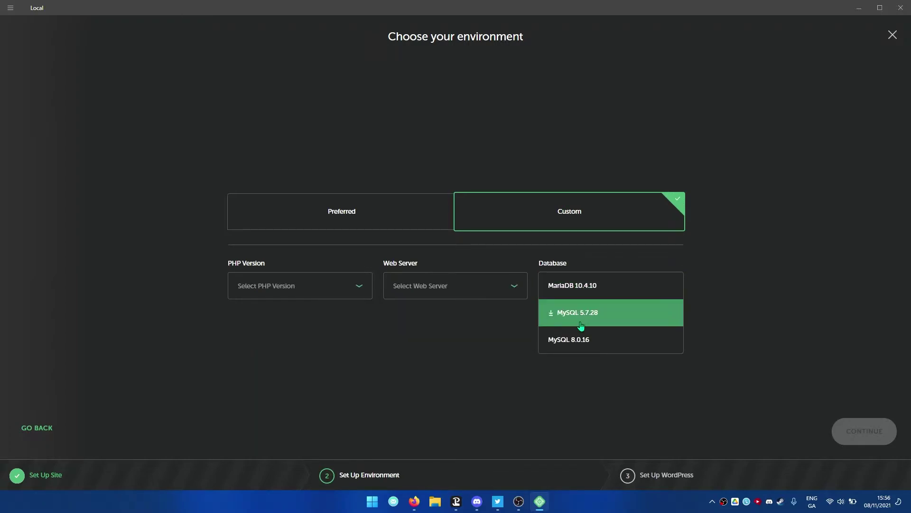
pyautogui.click(375, 209)
pyautogui.click(843, 435)
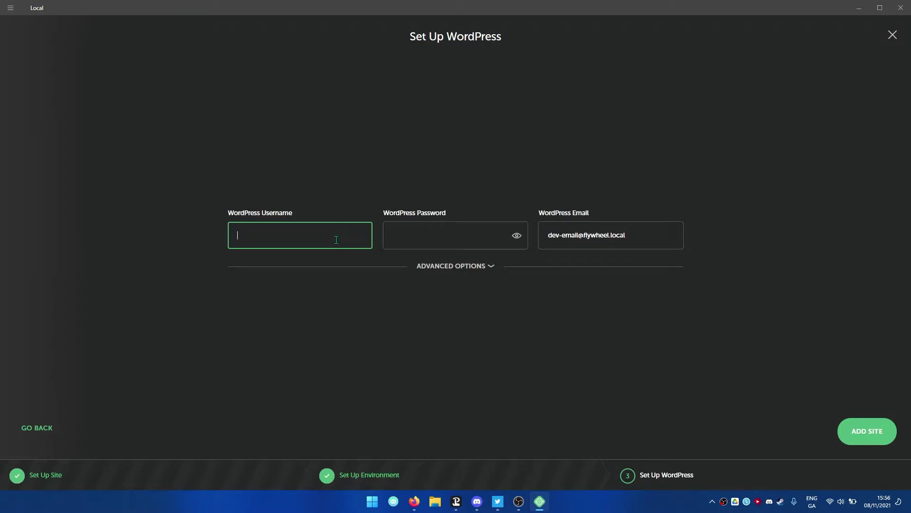
# - Enter WordPress username admin, paste the password, and fill in the owner's e-mail
pyautogui.write('admin')
pyautogui.press('Tab')
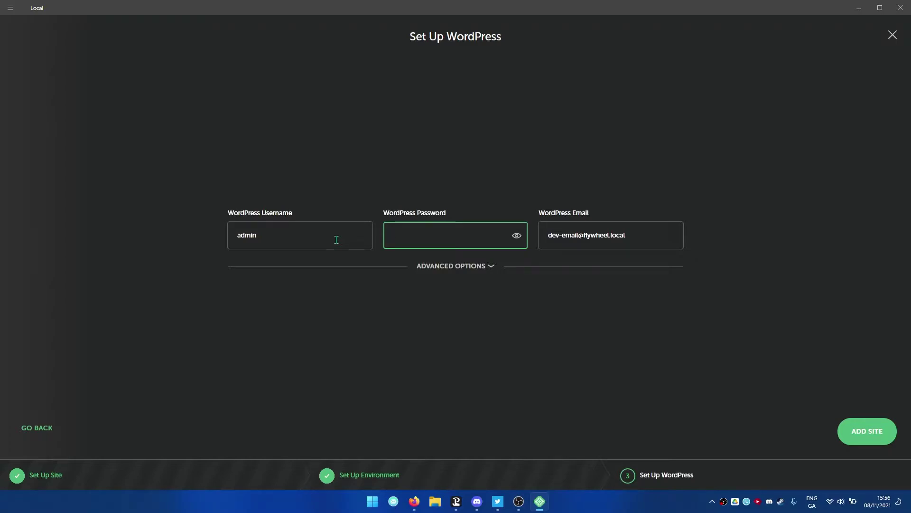
pyautogui.hotkey('ctrl', 'v')
pyautogui.click(608, 244)
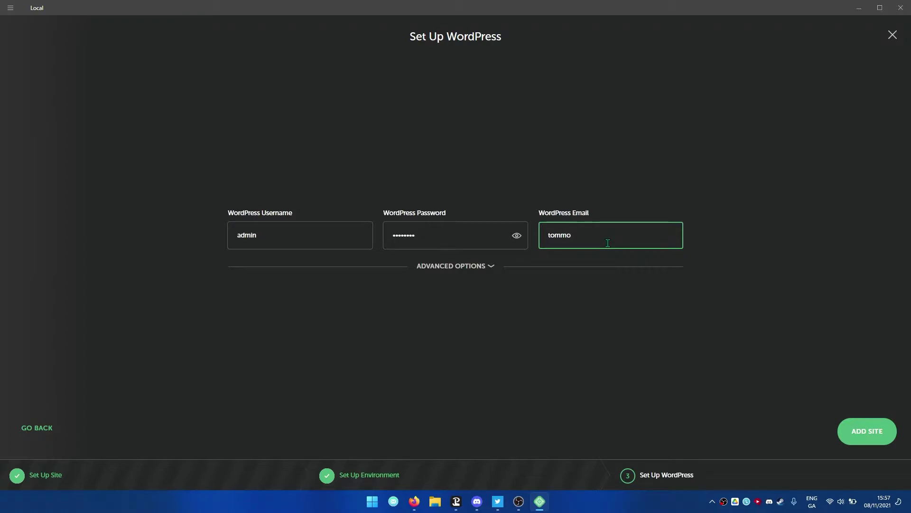
# - Confirm multisite is set to No under Advanced Options and add the TommoIRL site
pyautogui.click(468, 272)
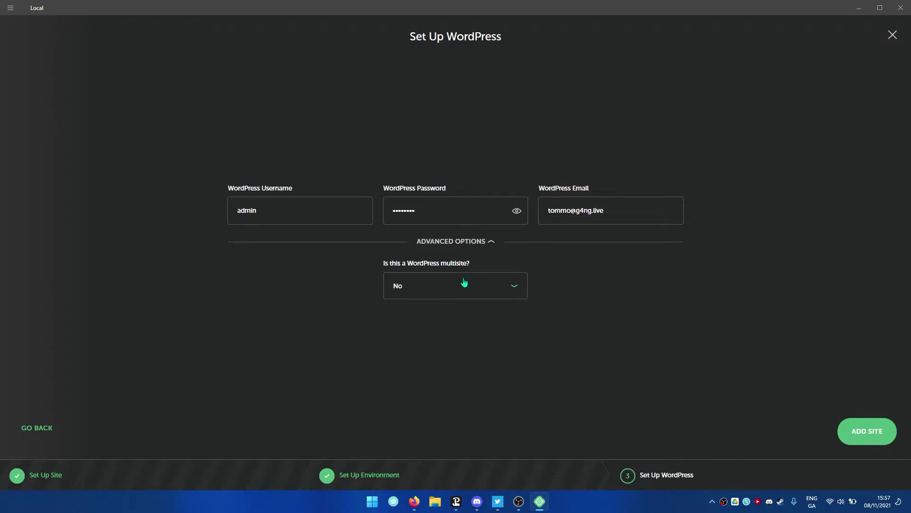
pyautogui.click(480, 243)
pyautogui.click(455, 267)
pyautogui.click(437, 250)
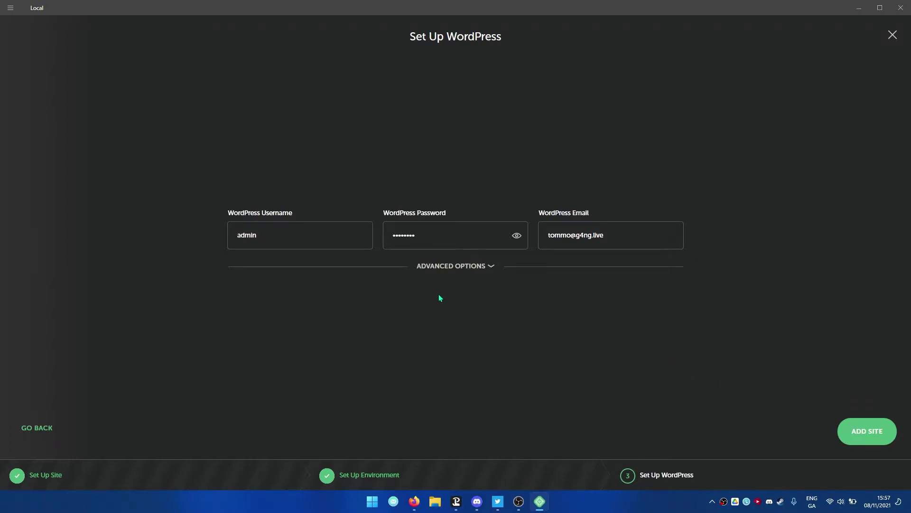
pyautogui.click(454, 272)
pyautogui.click(456, 242)
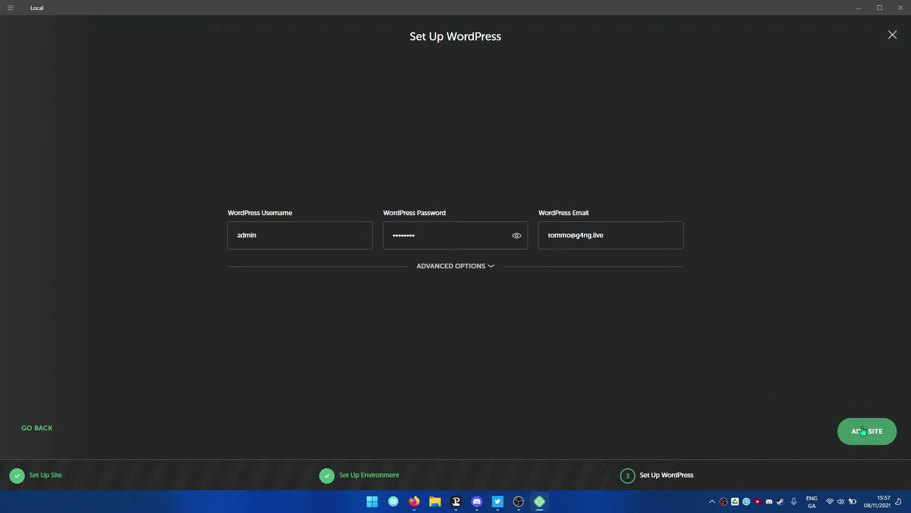
pyautogui.click(863, 430)
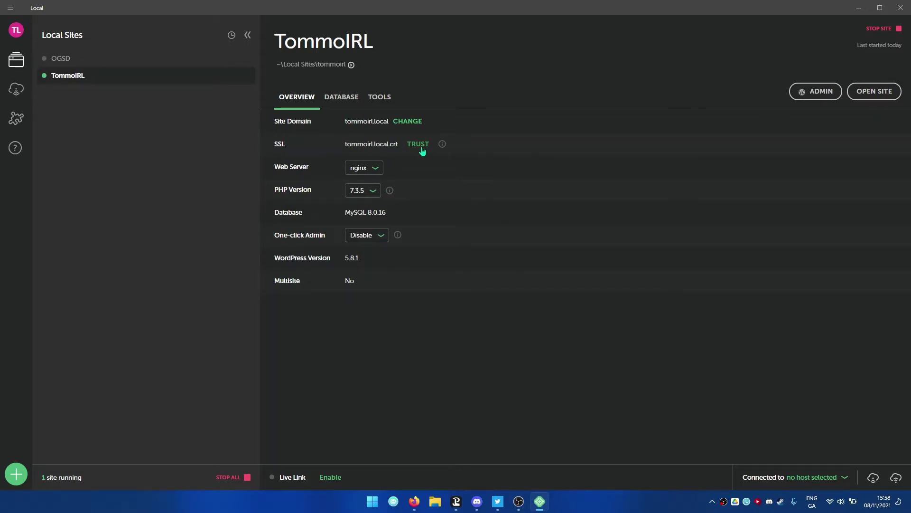
# - Keep nginx and PHP 7.3.5 on the Overview tab, then launch the site's WordPress admin
pyautogui.click(375, 167)
pyautogui.click(444, 160)
pyautogui.click(373, 190)
pyautogui.click(402, 231)
pyautogui.click(823, 98)
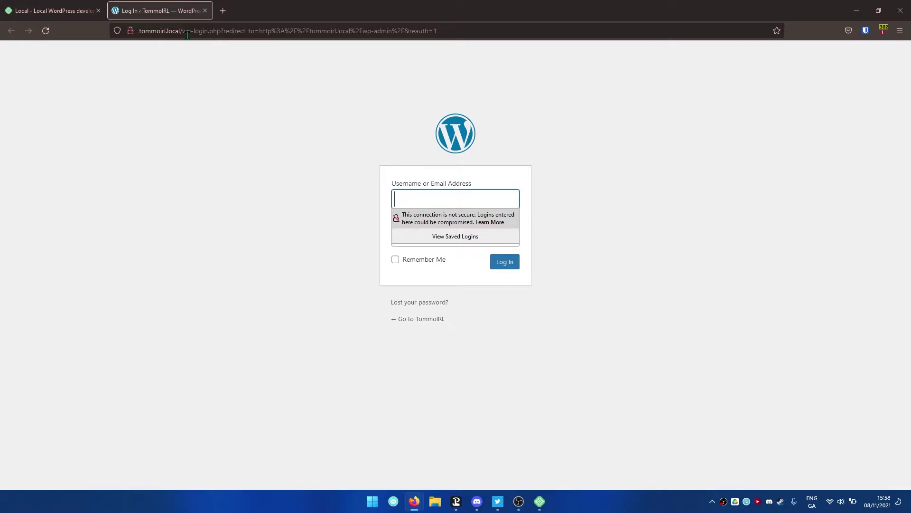
# - Log in to WordPress with username admin and the account password
pyautogui.write('admin')
pyautogui.press('Tab')
pyautogui.write('*********')
pyautogui.press('Return')
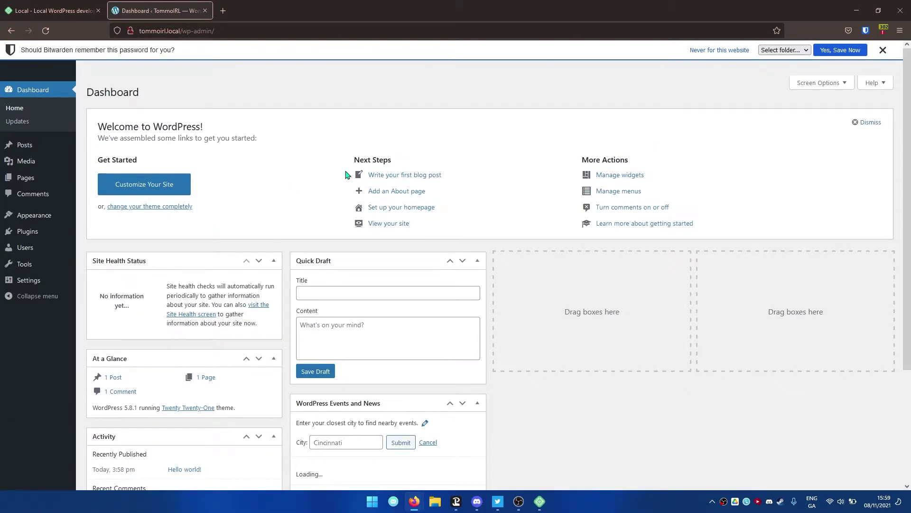
# - Dismiss the Bitwarden save-password bar and scroll through the Dashboard back to the top
pyautogui.click(882, 50)
pyautogui.scroll(-3, 462, 177)
pyautogui.scroll(3, 322, 199)
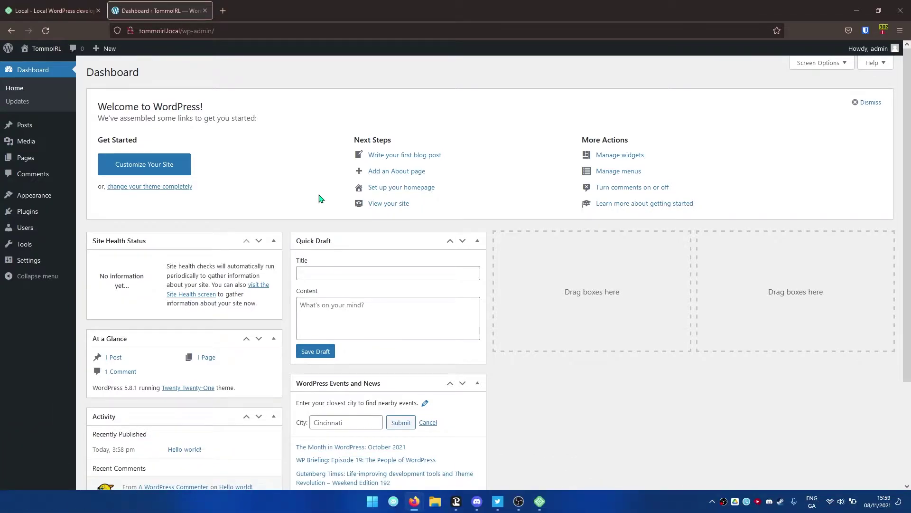
pyautogui.scroll(-3, 340, 230)
pyautogui.scroll(3, 270, 287)
pyautogui.scroll(-3, 179, 220)
pyautogui.scroll(1, 278, 311)
pyautogui.scroll(3, 278, 311)
pyautogui.scroll(-3, 273, 290)
pyautogui.scroll(3, 275, 288)
pyautogui.scroll(-3, 284, 283)
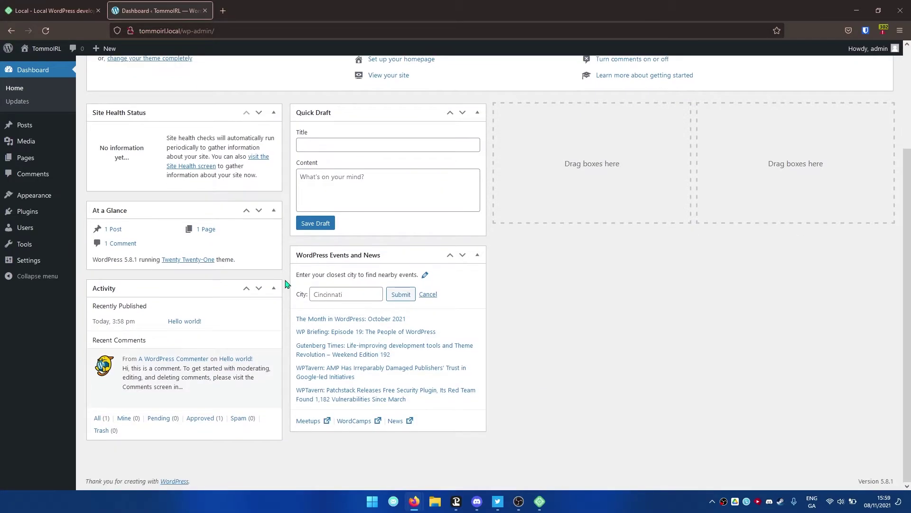
pyautogui.scroll(3, 280, 268)
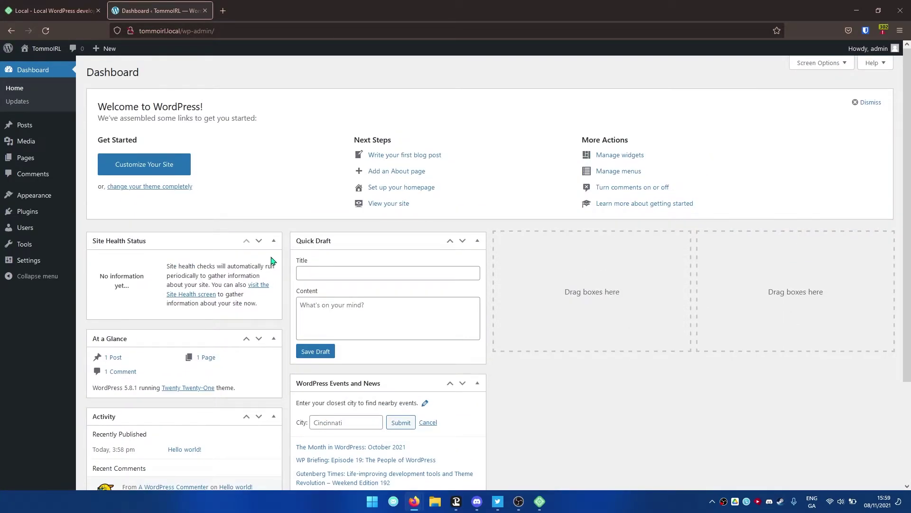
pyautogui.scroll(-3, 271, 260)
pyautogui.scroll(3, 267, 292)
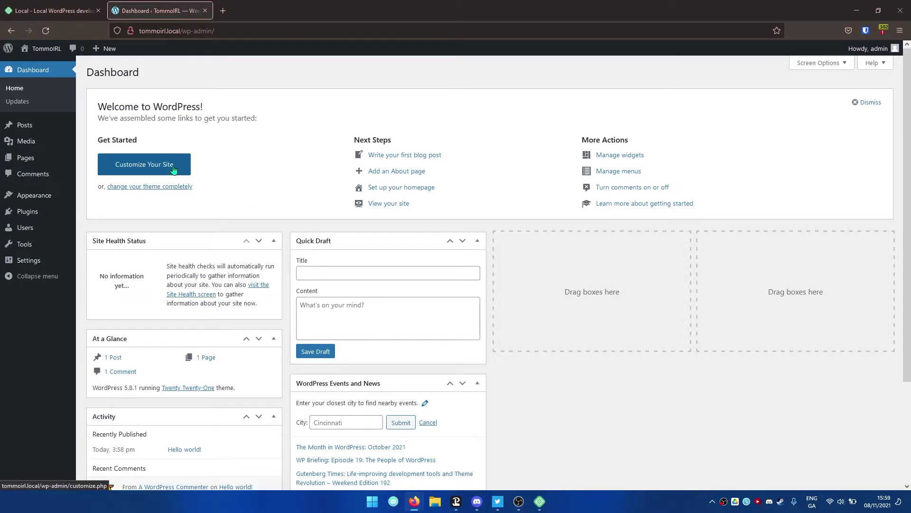
pyautogui.click(169, 189)
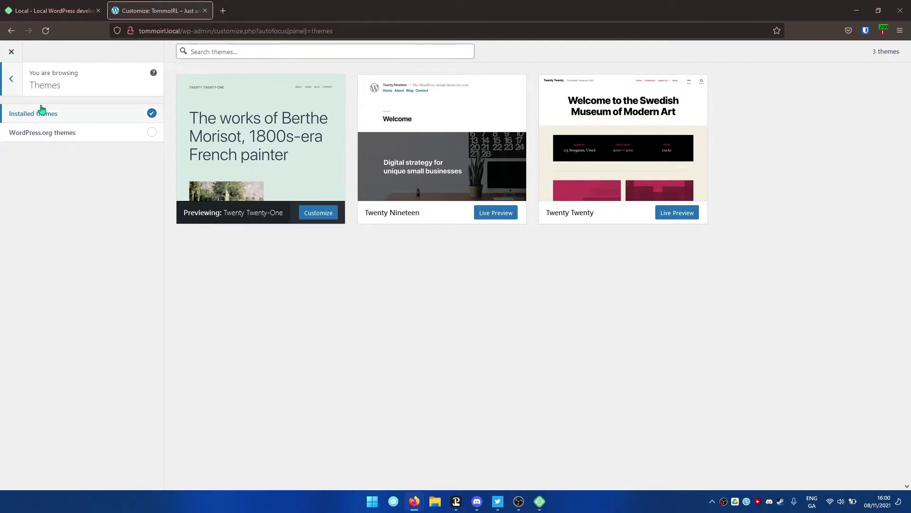
pyautogui.click(56, 139)
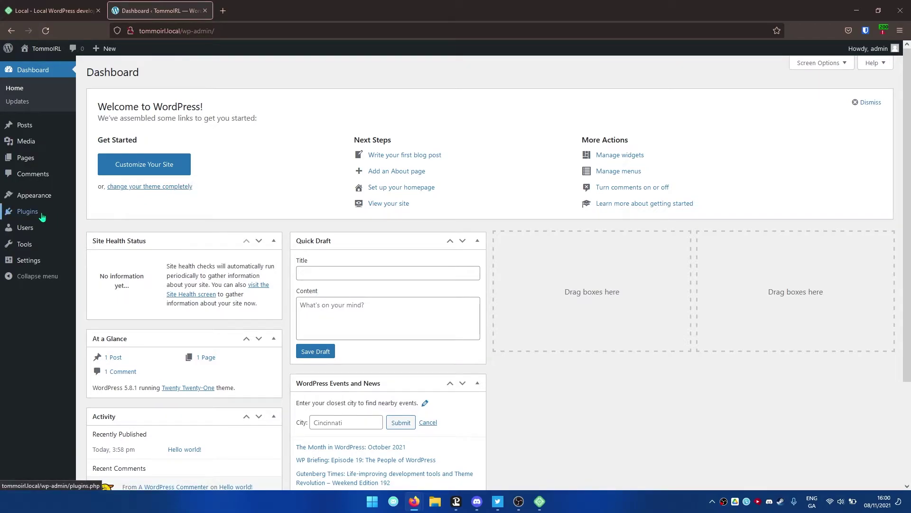
# - Go to Appearance > Themes > Add New
pyautogui.moveTo(69, 196)
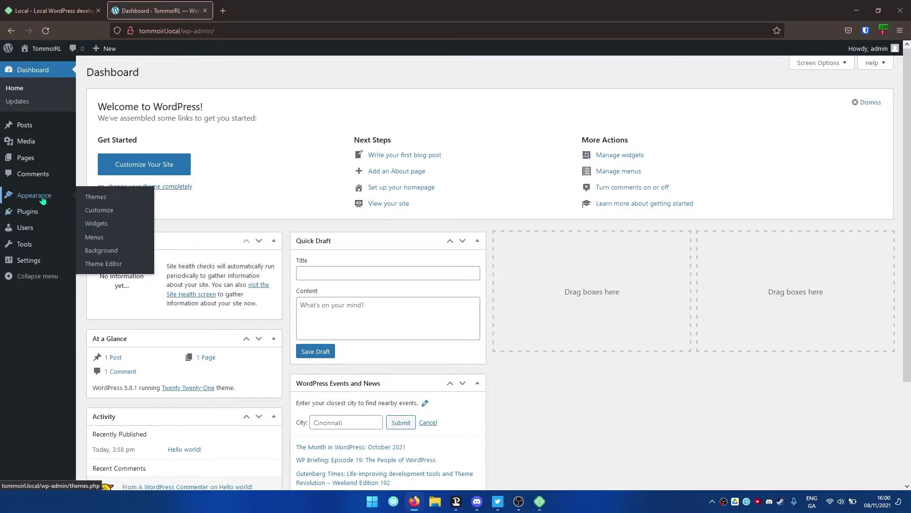
pyautogui.click(93, 198)
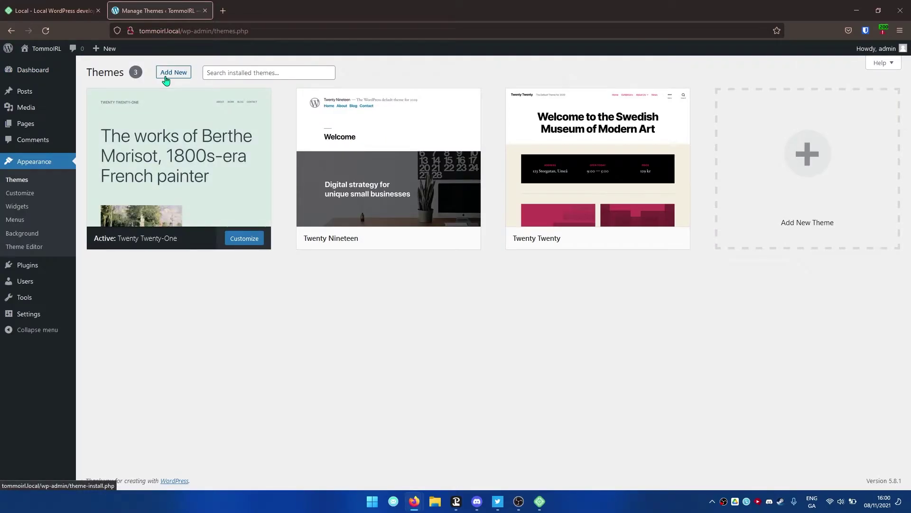
pyautogui.click(167, 76)
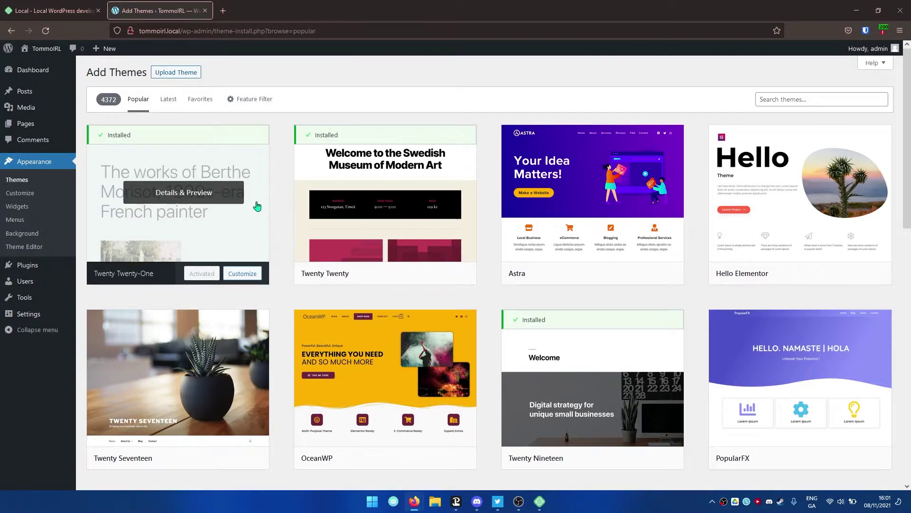
# - Find Signify Dark in the Popular themes, install it and activate it
pyautogui.scroll(-4, 278, 210)
pyautogui.scroll(-5, 278, 210)
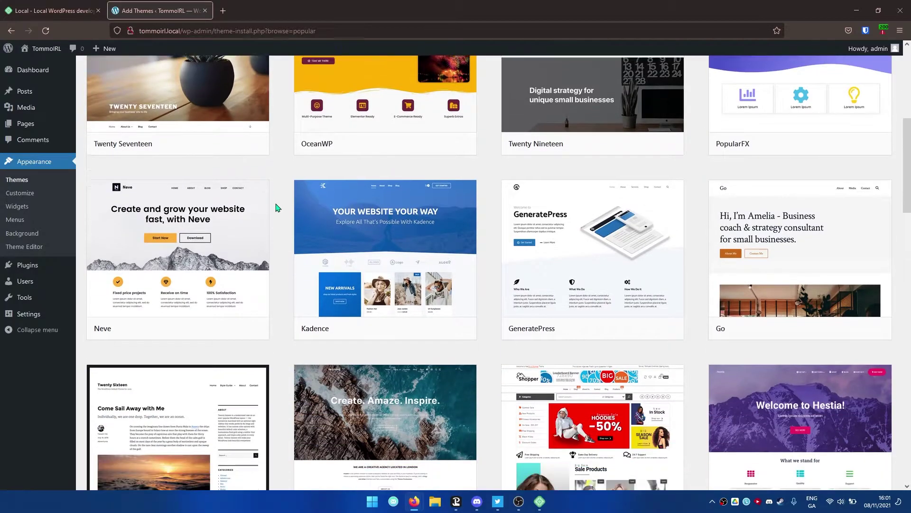
pyautogui.scroll(12, 278, 209)
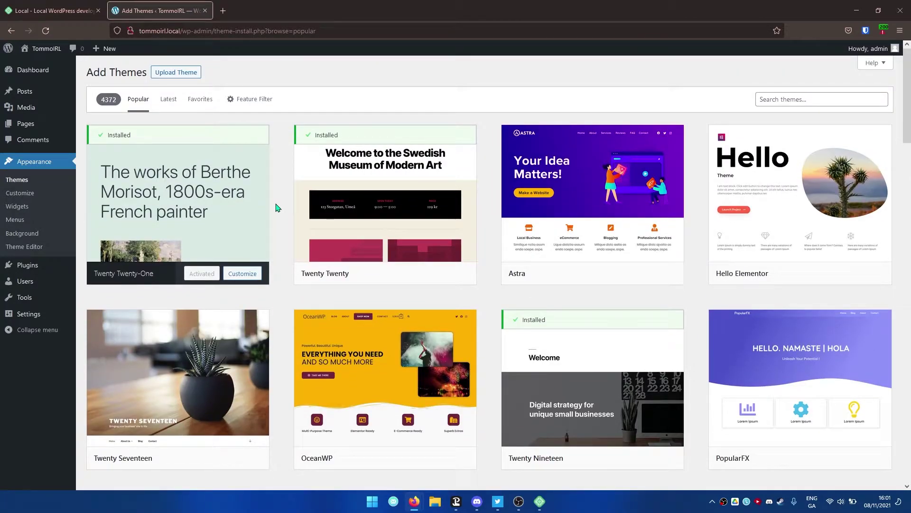
pyautogui.moveTo(579, 183)
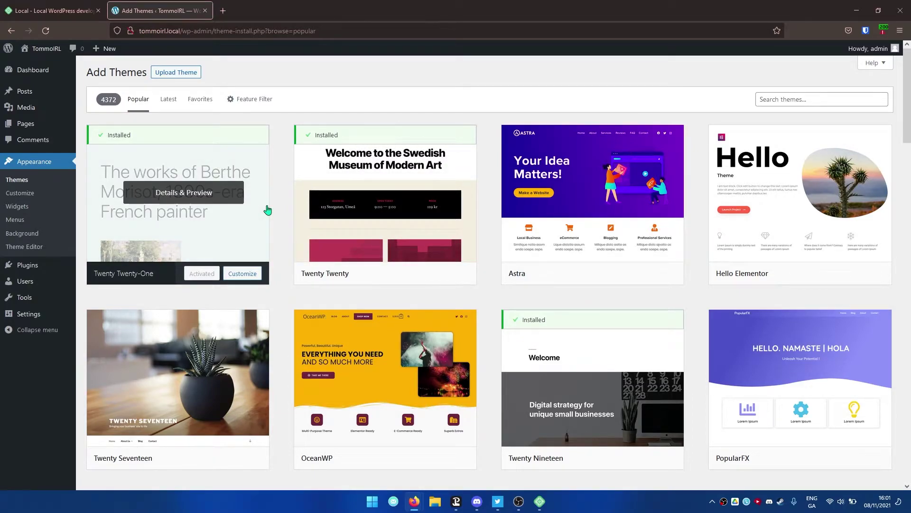
pyautogui.scroll(-15, 269, 209)
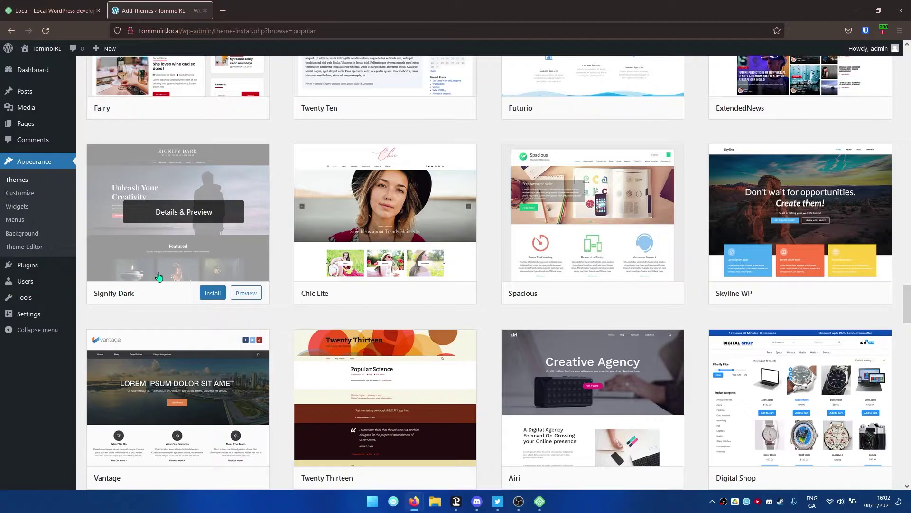
pyautogui.click(209, 294)
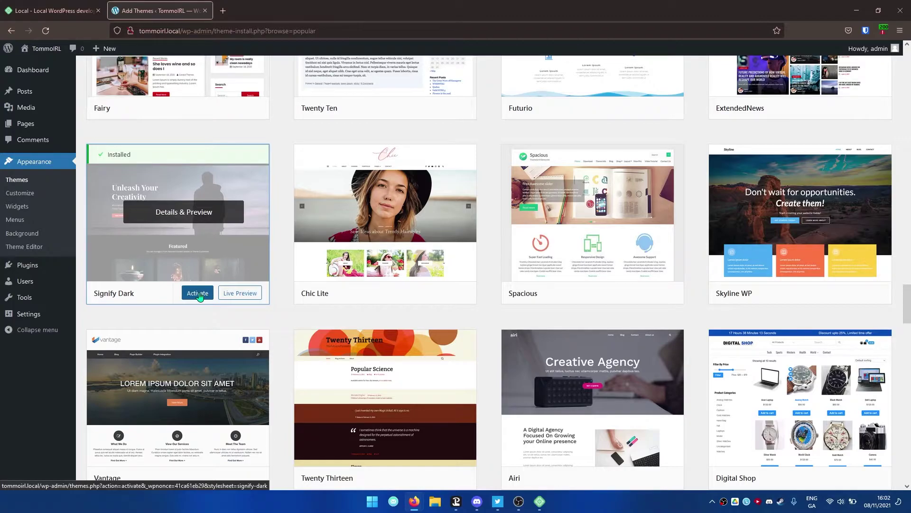
pyautogui.click(194, 293)
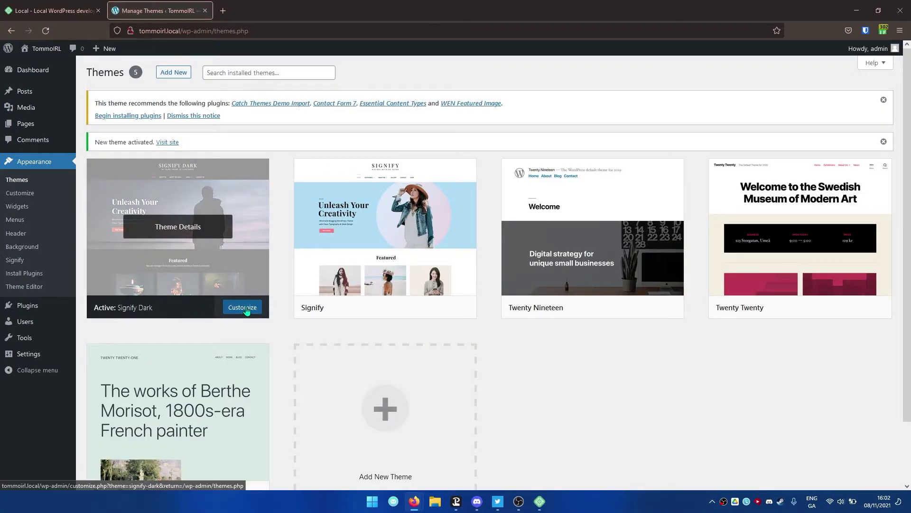
# - Open the Customizer for Signify Dark and scroll through its site preview
pyautogui.click(243, 307)
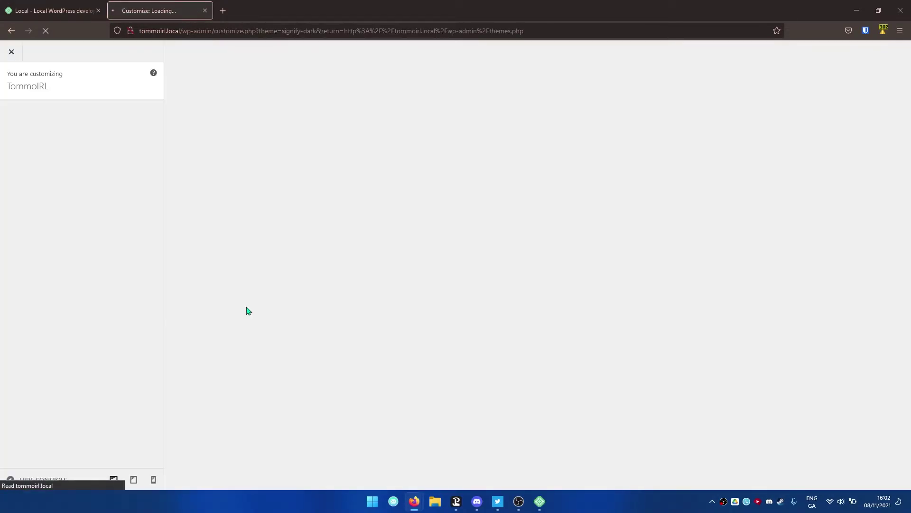
pyautogui.scroll(-3, 512, 214)
pyautogui.scroll(-4, 512, 216)
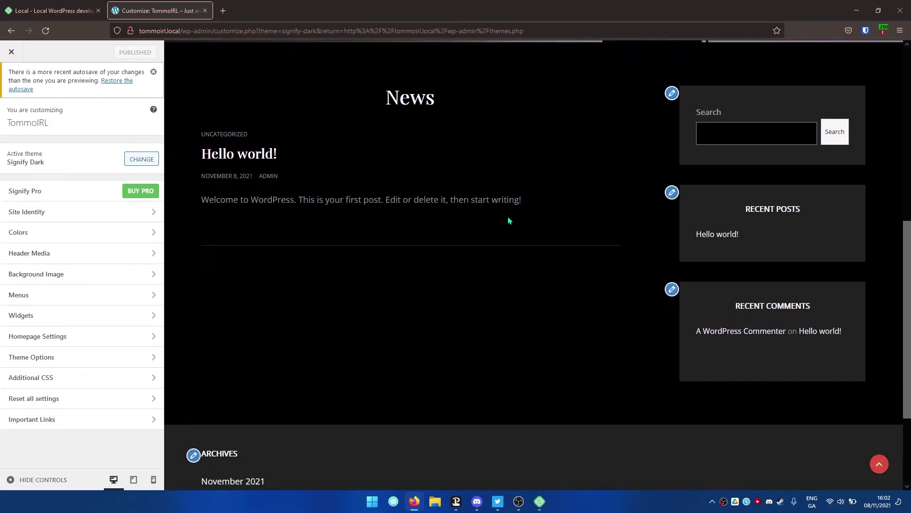
pyautogui.scroll(8, 409, 193)
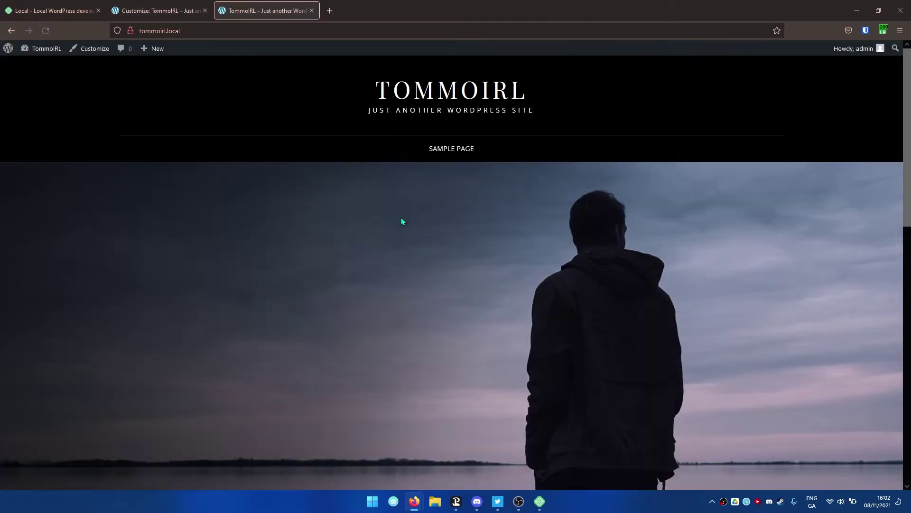
pyautogui.scroll(-2, 402, 217)
pyautogui.scroll(-7, 401, 221)
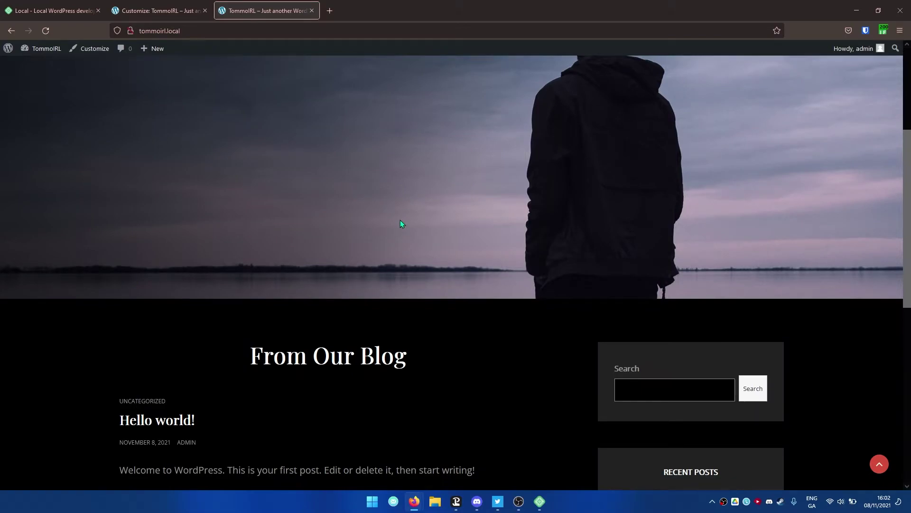
pyautogui.scroll(10, 399, 223)
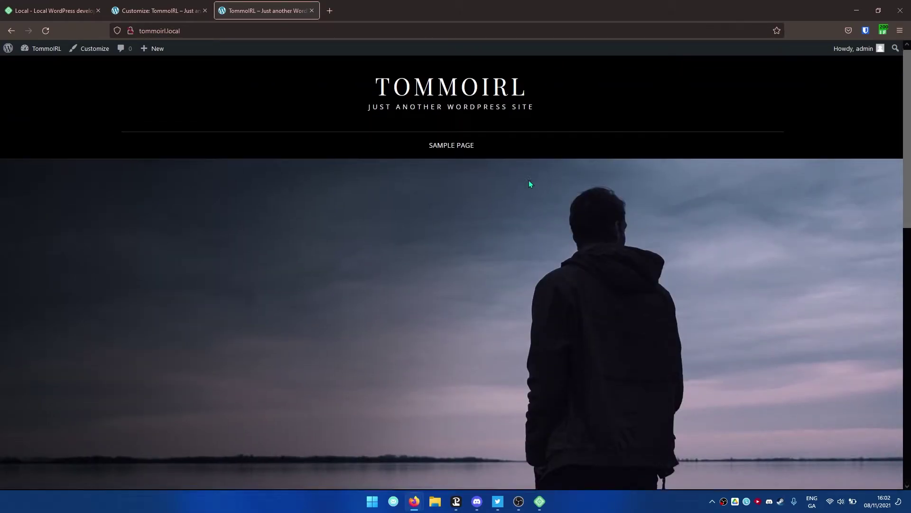
pyautogui.scroll(-7, 531, 185)
pyautogui.moveTo(275, 211); pyautogui.dragTo(377, 212)
# - View the Hello world! post on the live site, go back home, and return to the Customizer tab
pyautogui.click(167, 281)
pyautogui.scroll(-5, 247, 279)
pyautogui.scroll(5, 338, 258)
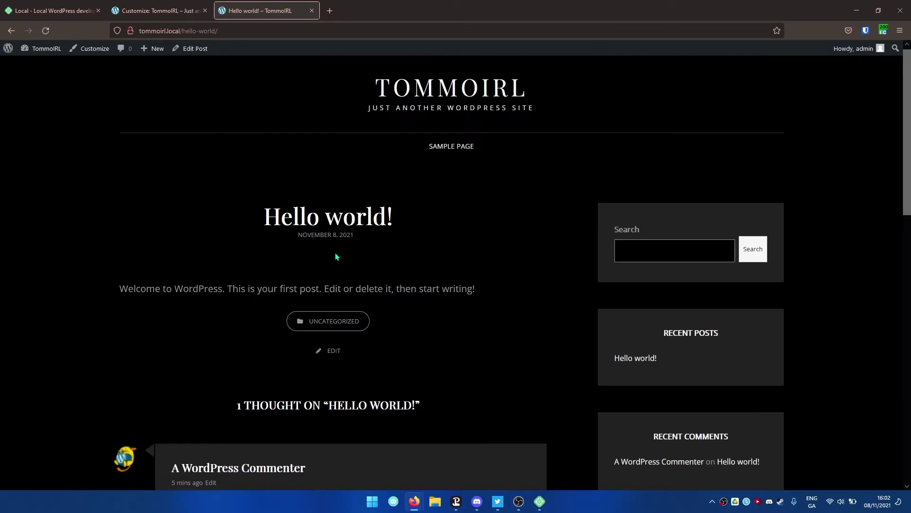
pyautogui.scroll(-1, 326, 262)
pyautogui.hotkey('alt', 'Left')
pyautogui.scroll(10, 226, 262)
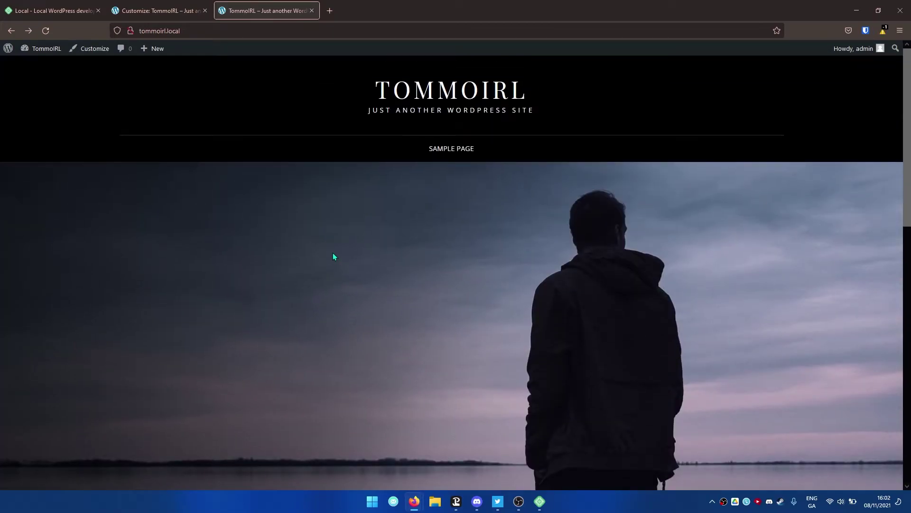
pyautogui.hotkey('ctrl', 'shift', 'Tab')
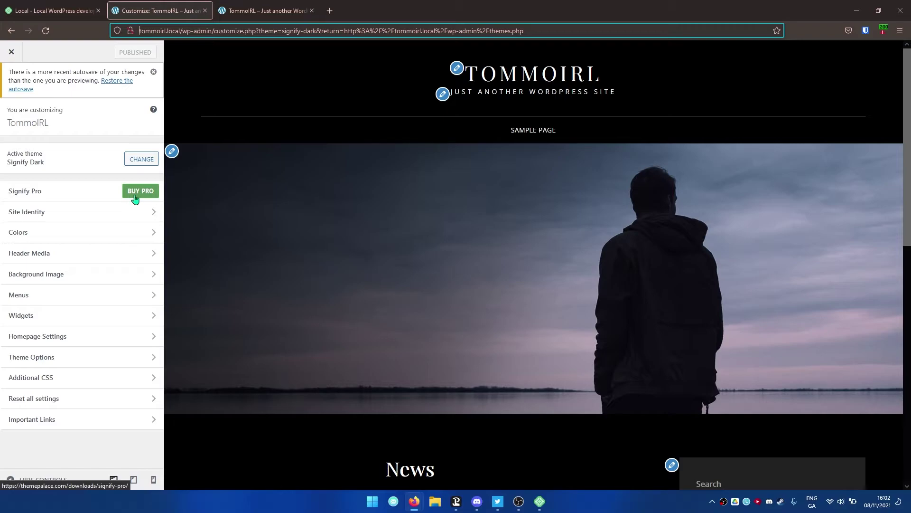
# - In Site Identity, start selecting a logo and note the suggested 250 by 250 pixel size
pyautogui.click(106, 213)
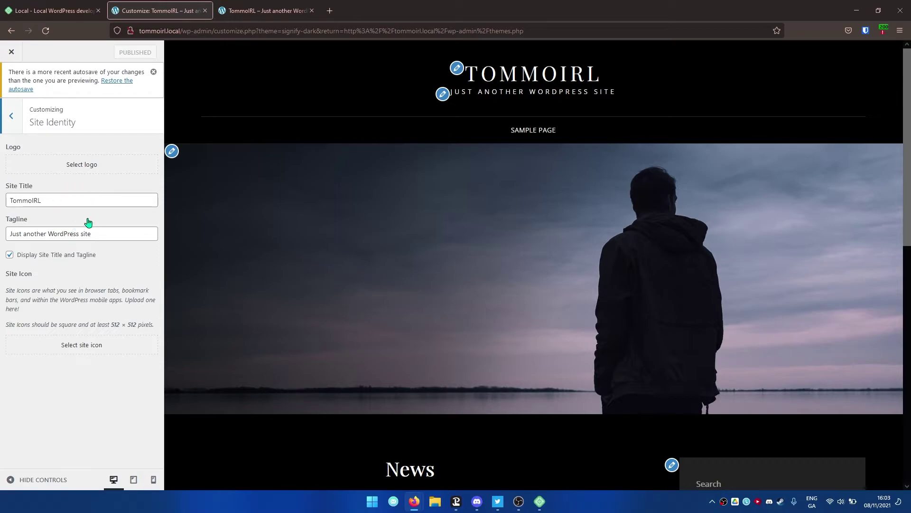
pyautogui.click(68, 169)
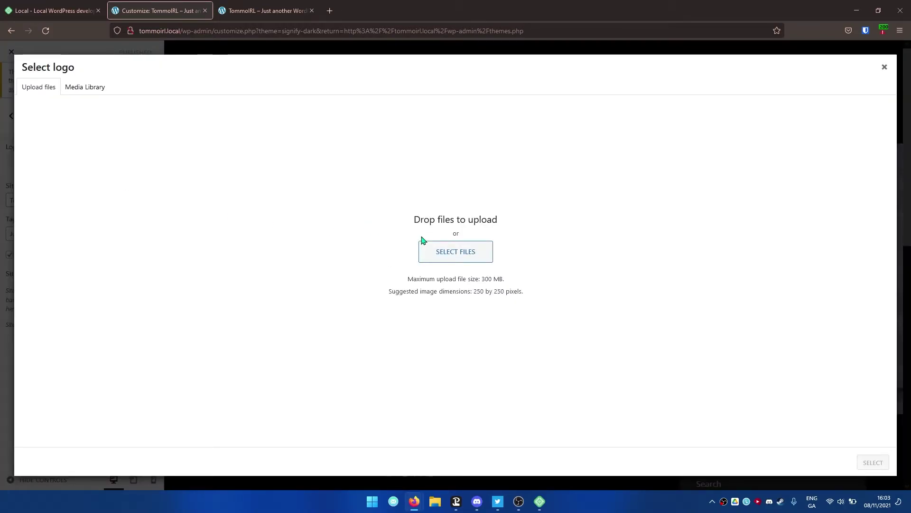
pyautogui.moveTo(392, 291); pyautogui.dragTo(474, 292)
pyautogui.click(529, 293)
pyautogui.click(533, 292)
pyautogui.moveTo(521, 291); pyautogui.dragTo(471, 294)
pyautogui.click(548, 306)
# - Upload watermark for YT.png, select it as the logo, and crop it
pyautogui.click(471, 251)
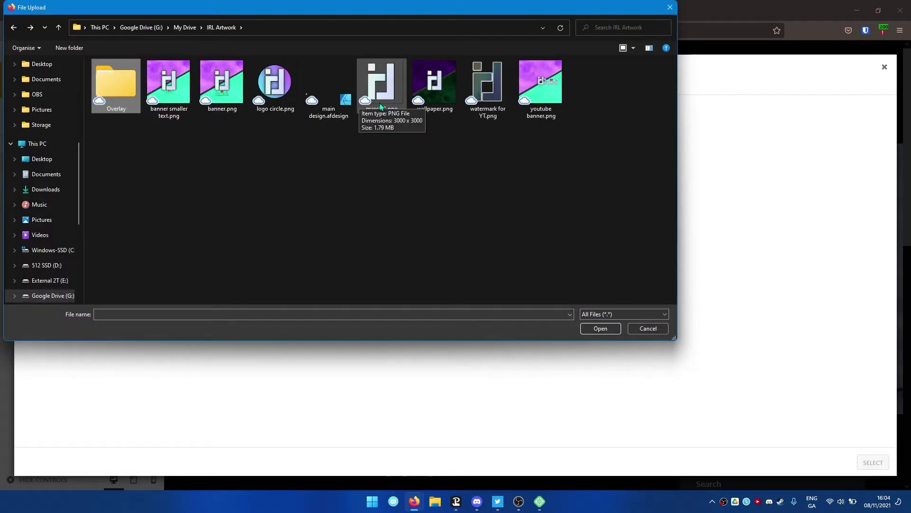
pyautogui.doubleClick(489, 90)
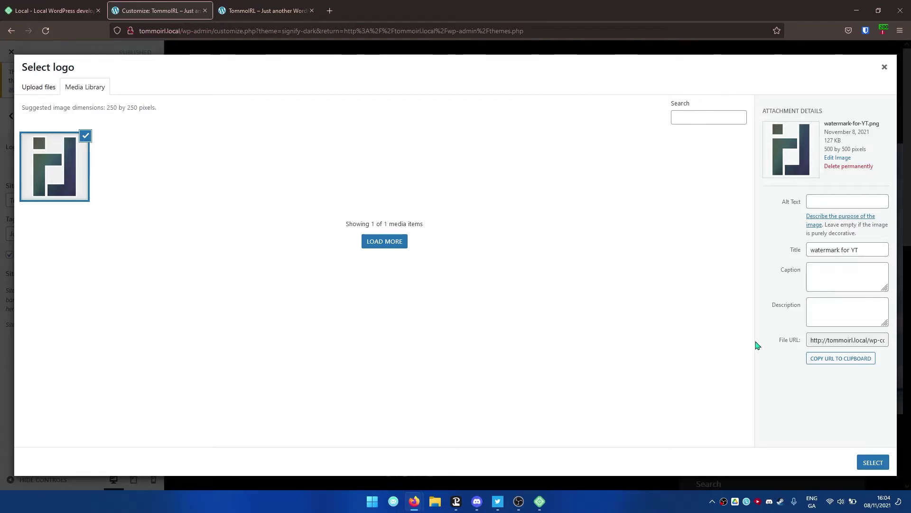
pyautogui.click(872, 461)
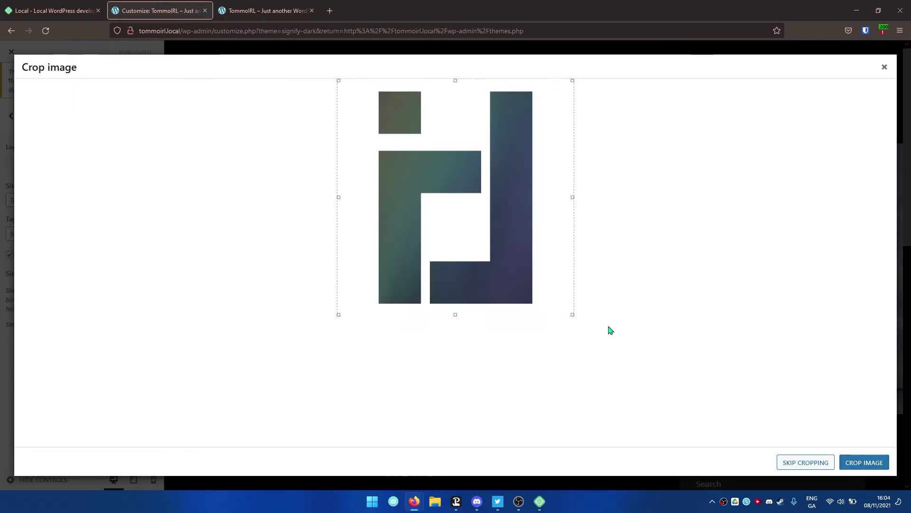
pyautogui.click(872, 459)
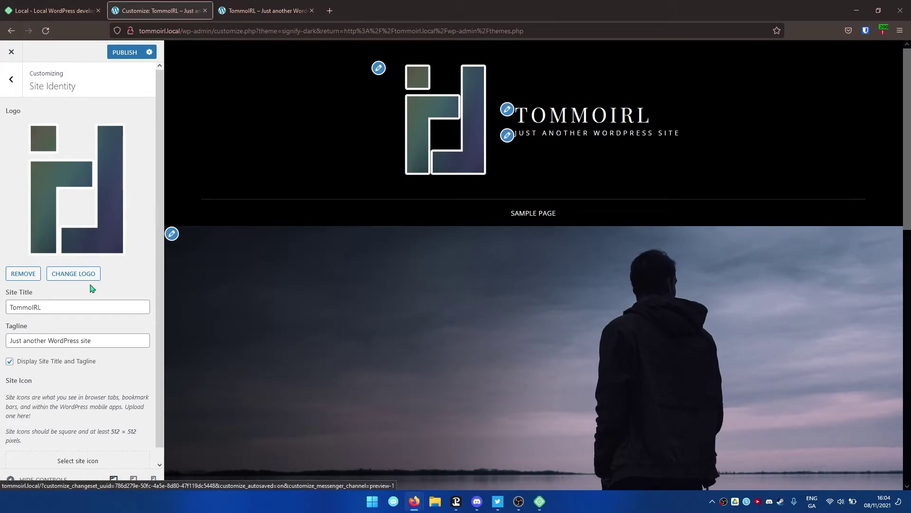
# - Untick Display Site Title and Tagline so only the logo shows in the header
pyautogui.scroll(-1, 62, 338)
pyautogui.scroll(1, 63, 338)
pyautogui.click(66, 308)
pyautogui.scroll(-1, 122, 319)
pyautogui.scroll(1, 122, 319)
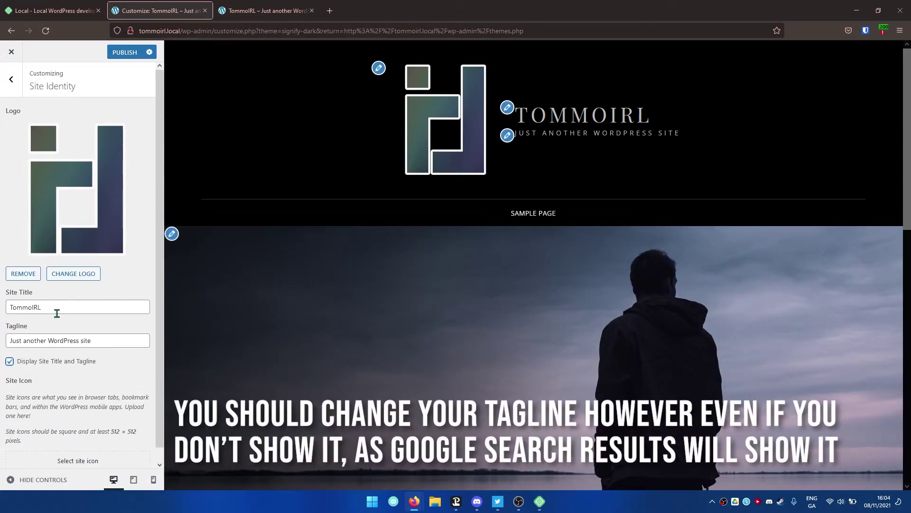
pyautogui.moveTo(37, 341); pyautogui.dragTo(100, 342)
pyautogui.click(80, 342)
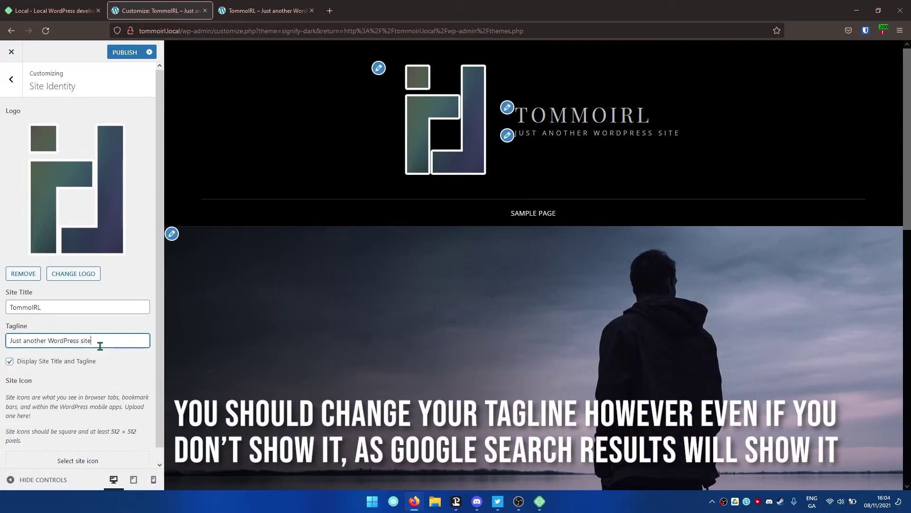
pyautogui.click(59, 366)
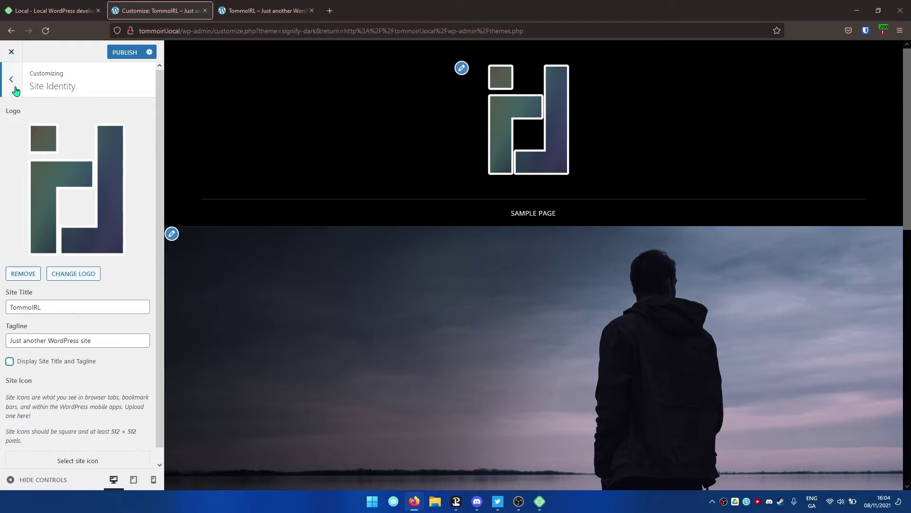
pyautogui.click(16, 89)
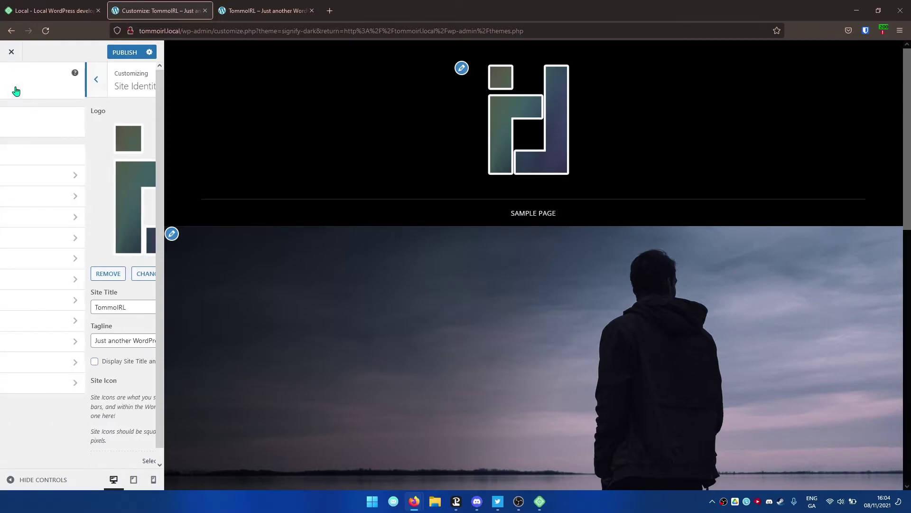
# - Set the Colors background colour to dark navy #111b2b with the colour picker
pyautogui.click(74, 197)
pyautogui.click(29, 126)
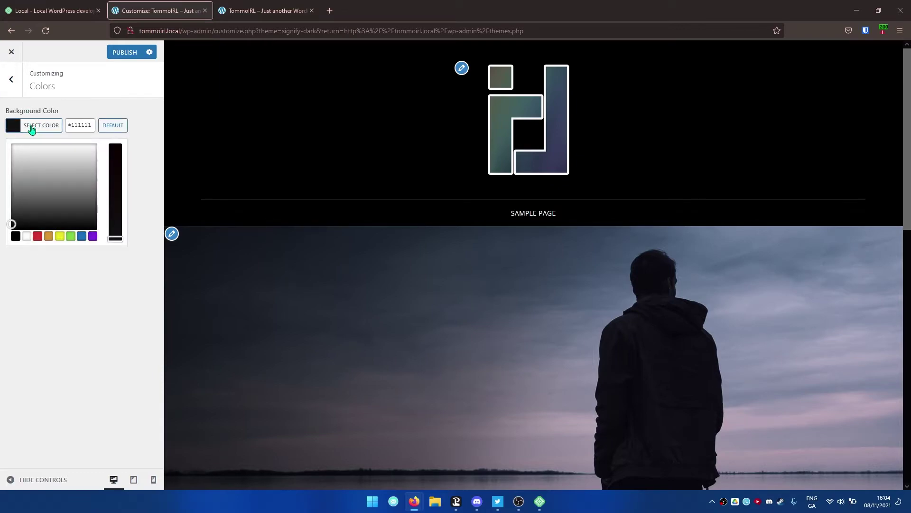
pyautogui.moveTo(34, 179); pyautogui.dragTo(12, 201)
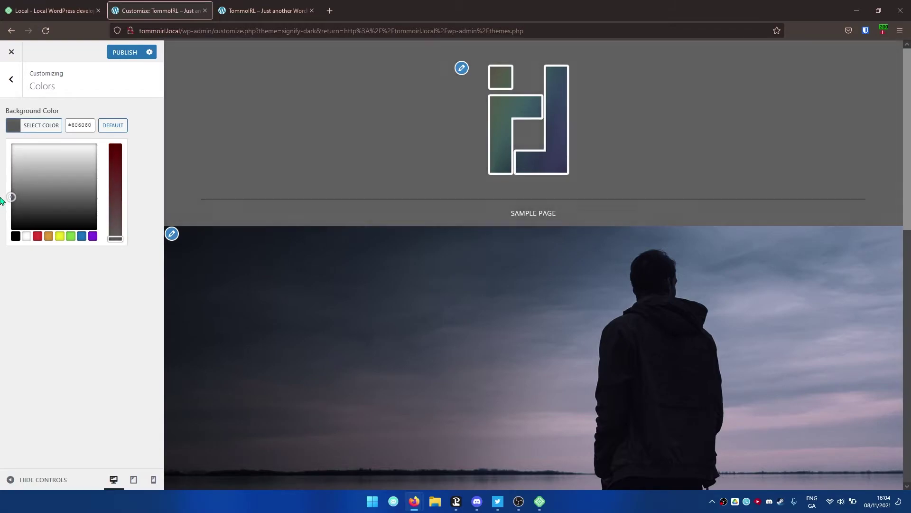
pyautogui.moveTo(111, 218); pyautogui.dragTo(116, 189)
pyautogui.click(62, 202)
pyautogui.moveTo(55, 207); pyautogui.dragTo(59, 217)
# - Open Header Media and review its .mp4 video guidance and YouTube URL field
pyautogui.click(172, 233)
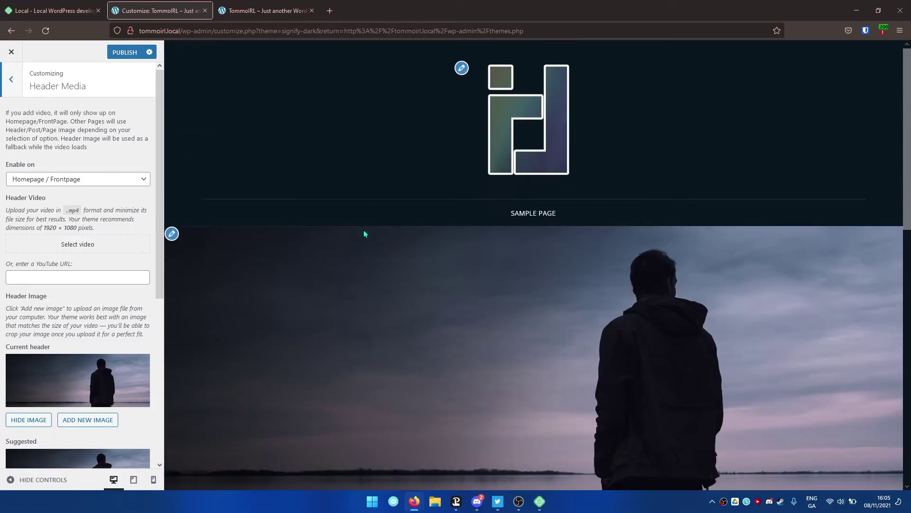
pyautogui.moveTo(35, 84); pyautogui.dragTo(87, 87)
pyautogui.click(87, 89)
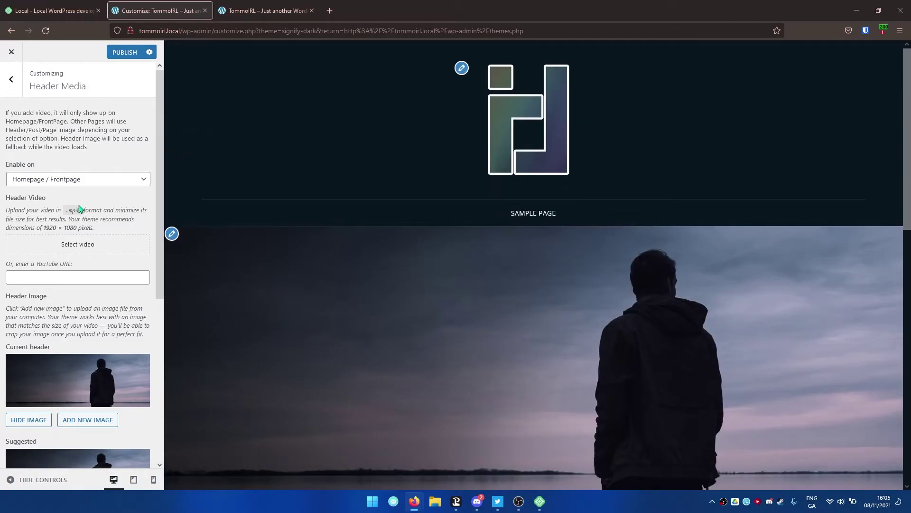
pyautogui.moveTo(13, 209); pyautogui.dragTo(129, 208)
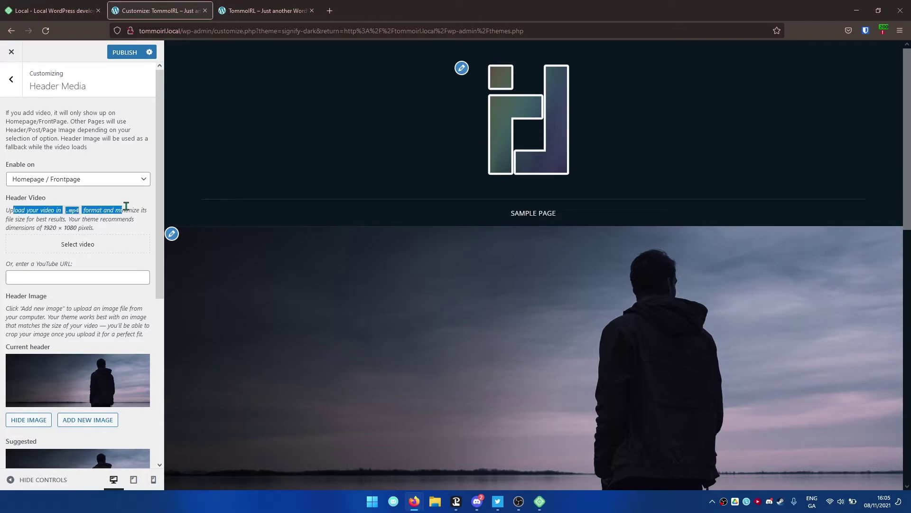
pyautogui.click(127, 206)
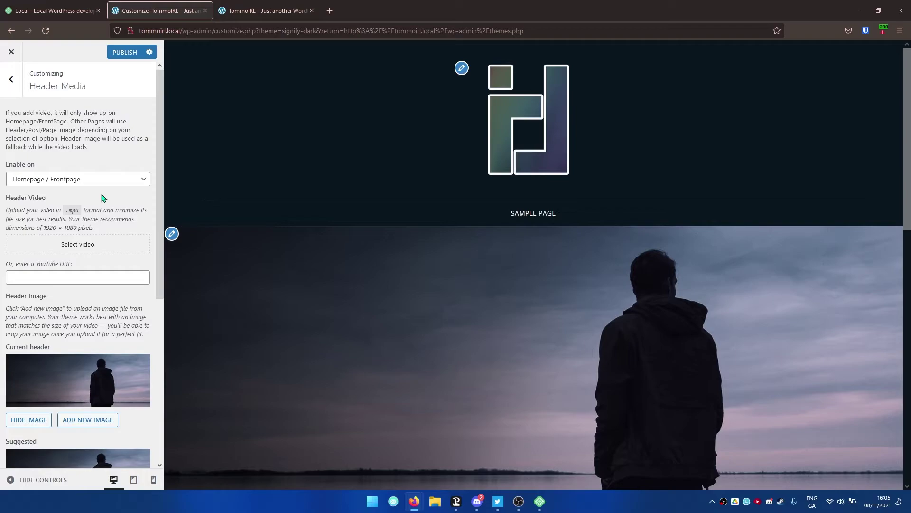
pyautogui.click(57, 276)
pyautogui.moveTo(38, 264); pyautogui.dragTo(74, 271)
pyautogui.click(74, 277)
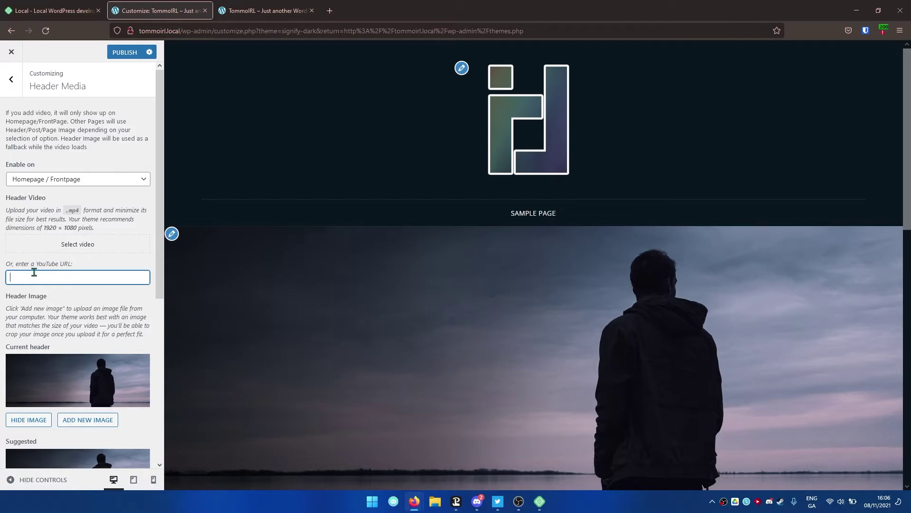
# - Replace the header image with the purple-and-teal TommoIRL banner
pyautogui.scroll(-2, 90, 265)
pyautogui.scroll(-2, 319, 280)
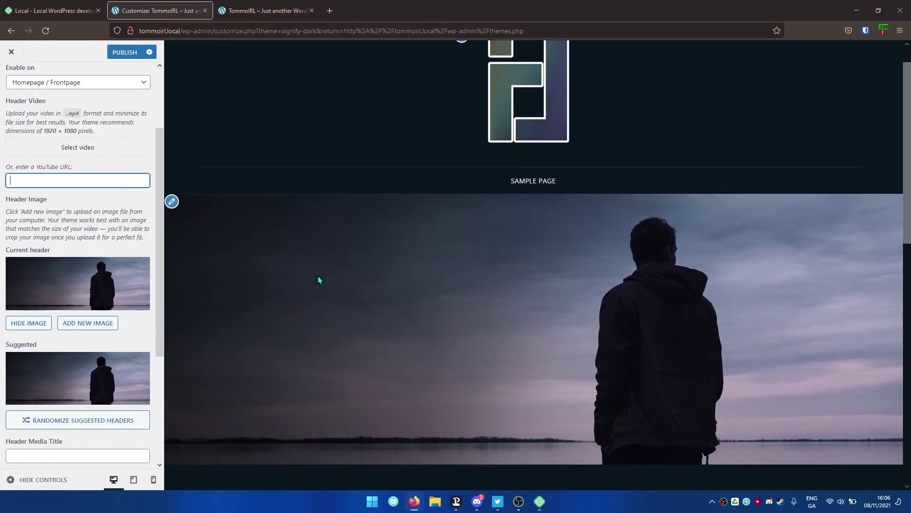
pyautogui.scroll(-1, 480, 261)
pyautogui.scroll(1, 467, 259)
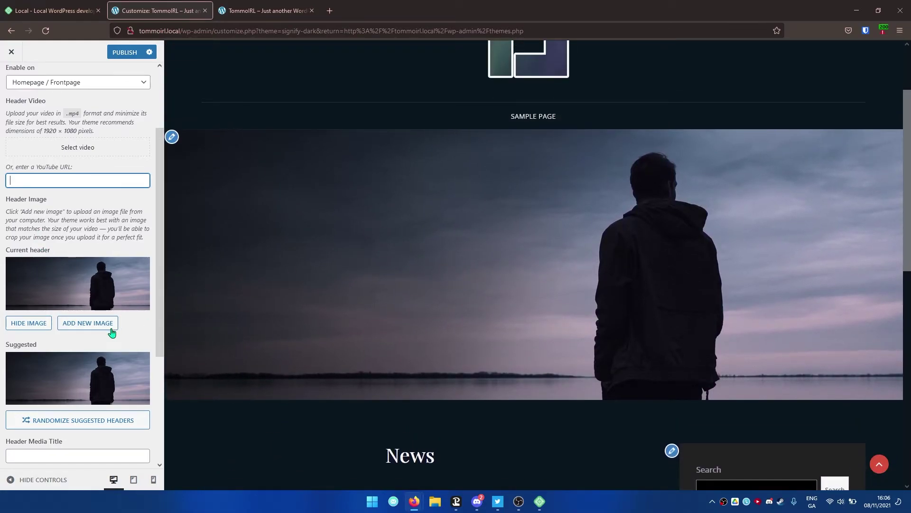
pyautogui.click(87, 327)
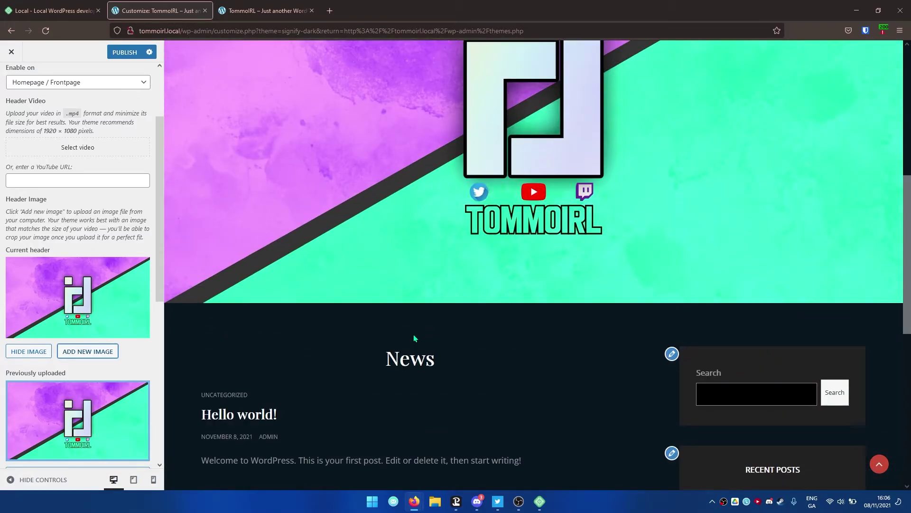
pyautogui.scroll(7, 323, 285)
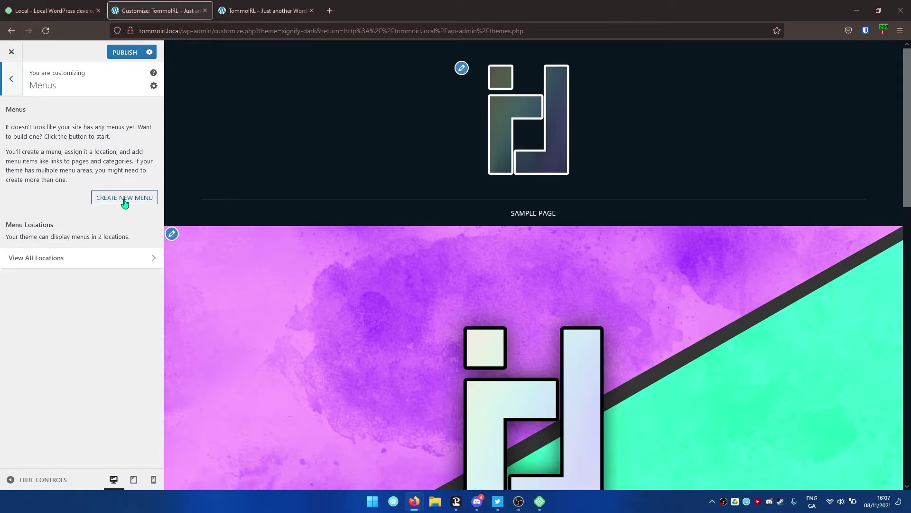
# - Create a new menu named 'Main Menu' assigned to the Primary location
pyautogui.click(125, 199)
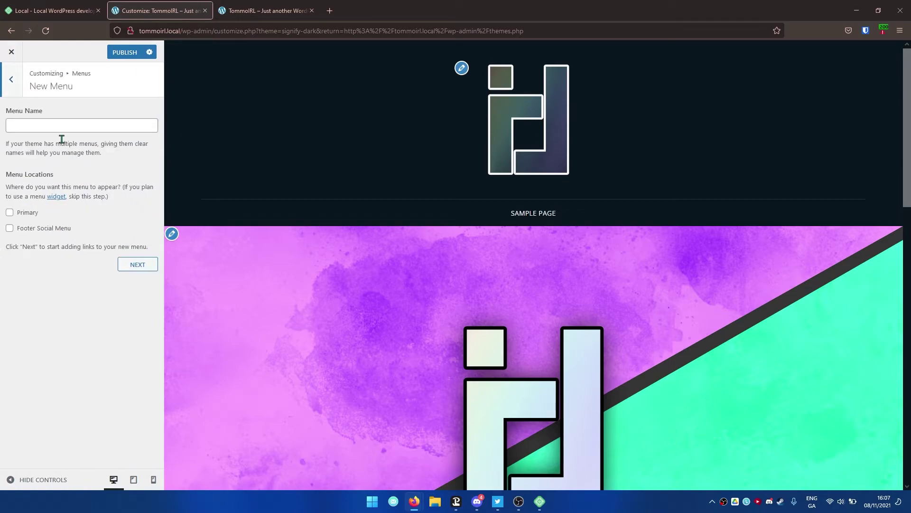
pyautogui.click(55, 127)
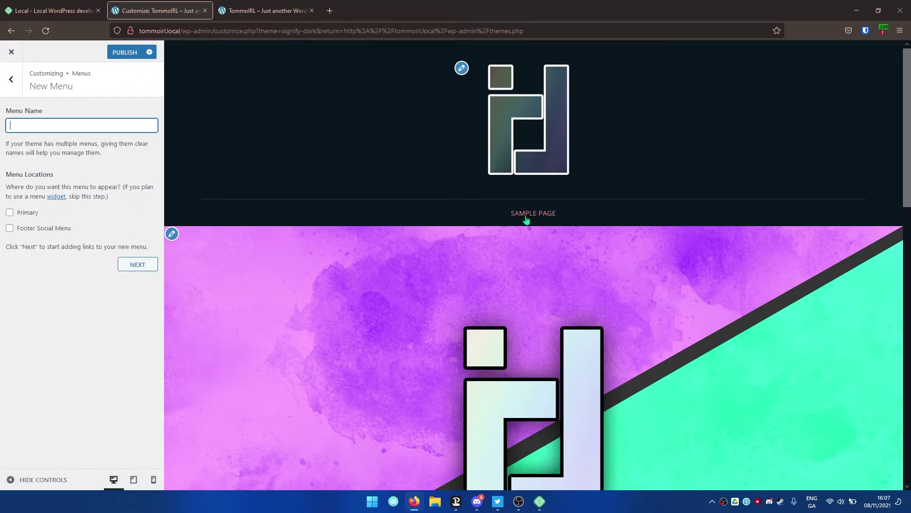
pyautogui.write('Main Menu')
pyautogui.click(18, 214)
pyautogui.click(144, 268)
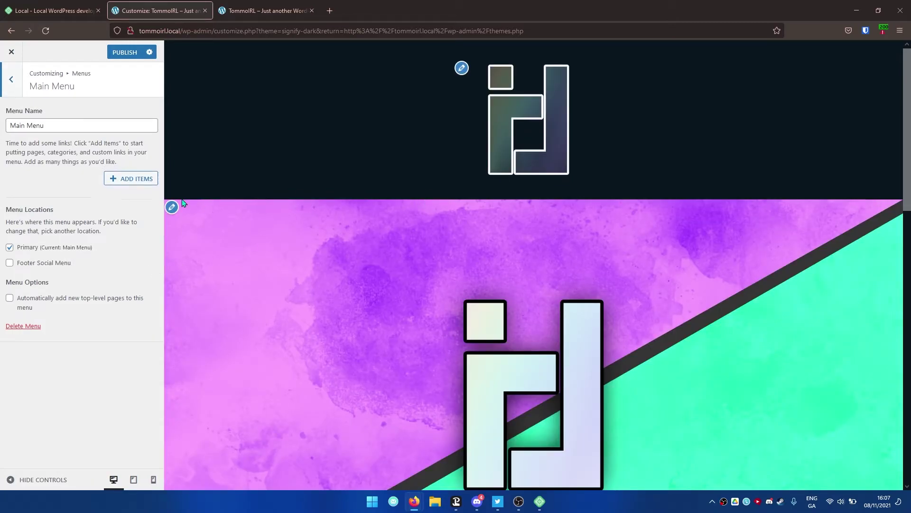
# - Add the Home page as a Main Menu item
pyautogui.click(126, 179)
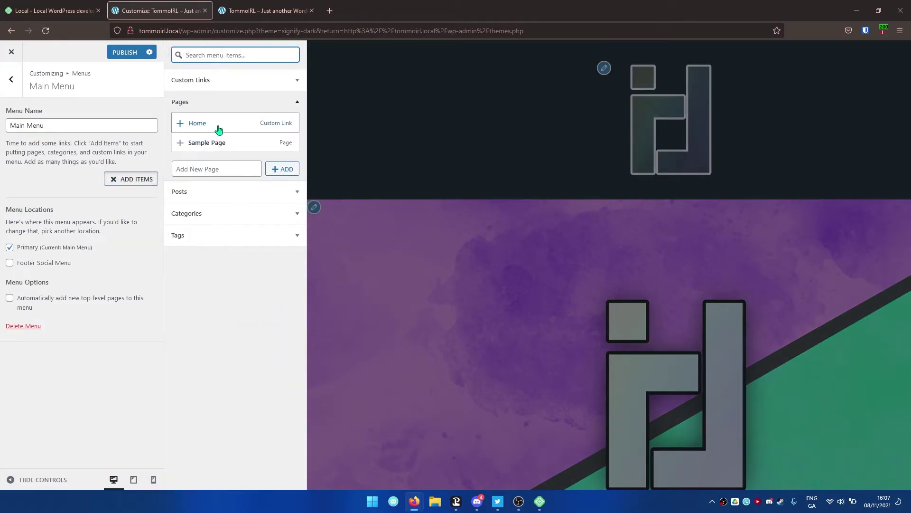
pyautogui.click(218, 124)
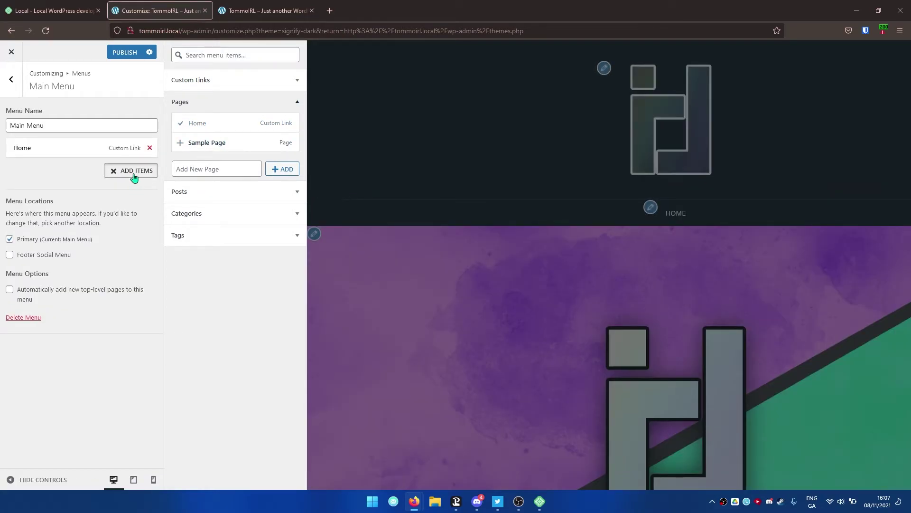
pyautogui.click(135, 178)
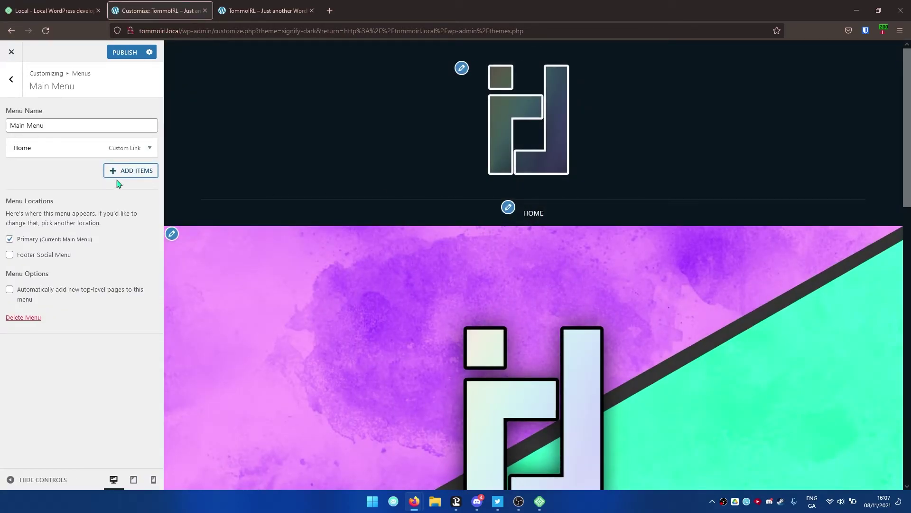
pyautogui.click(115, 178)
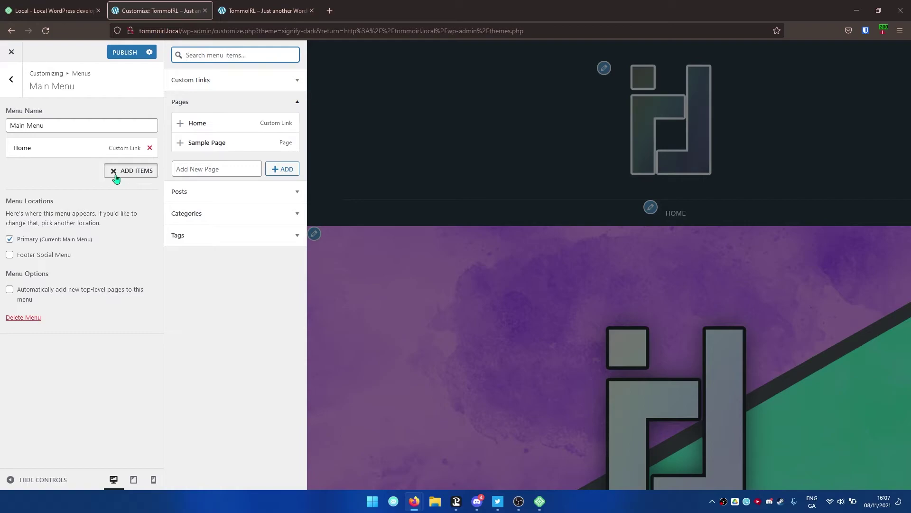
pyautogui.click(224, 192)
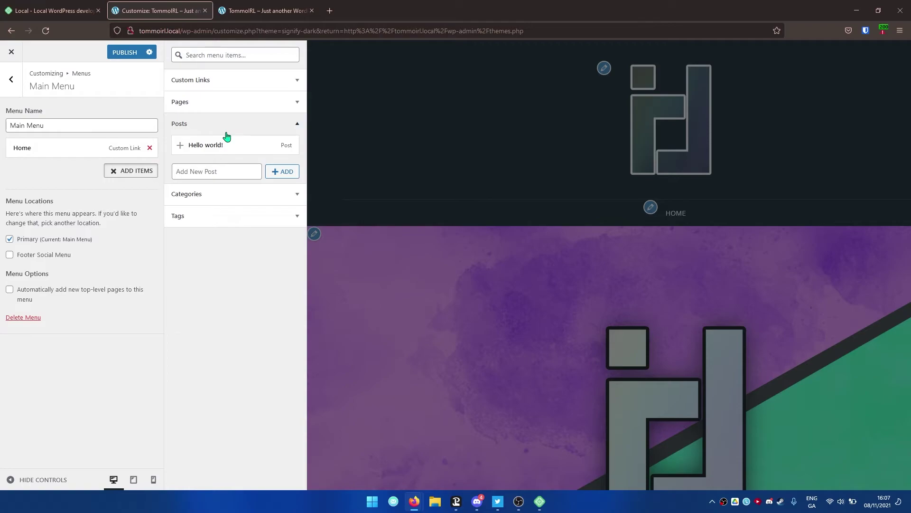
pyautogui.click(227, 133)
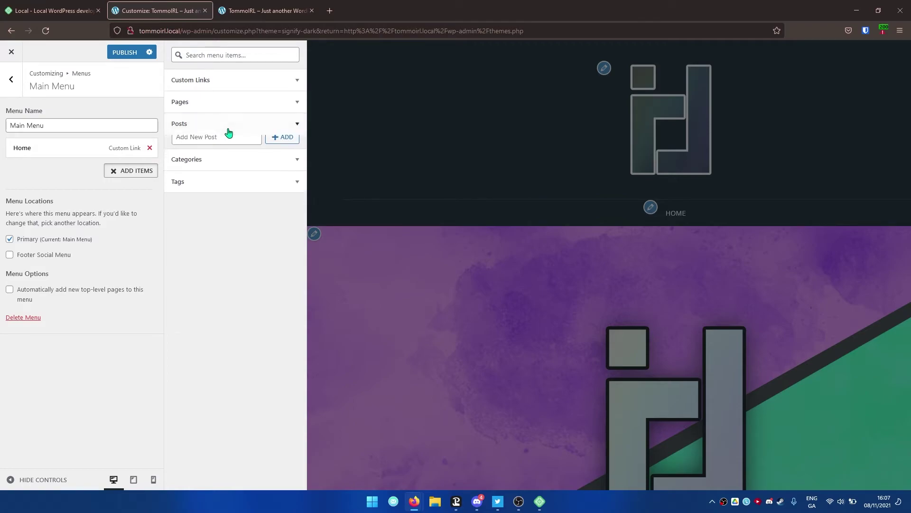
pyautogui.click(233, 99)
pyautogui.click(234, 102)
pyautogui.click(238, 84)
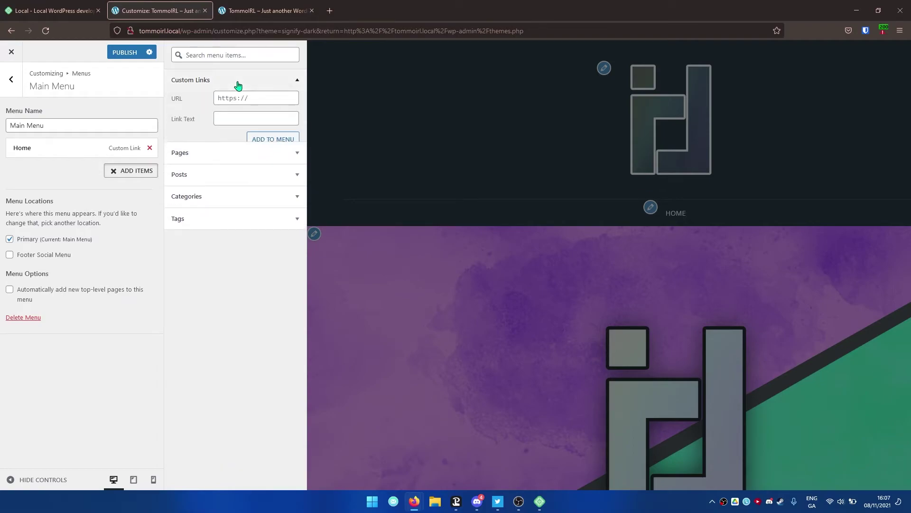
pyautogui.click(261, 95)
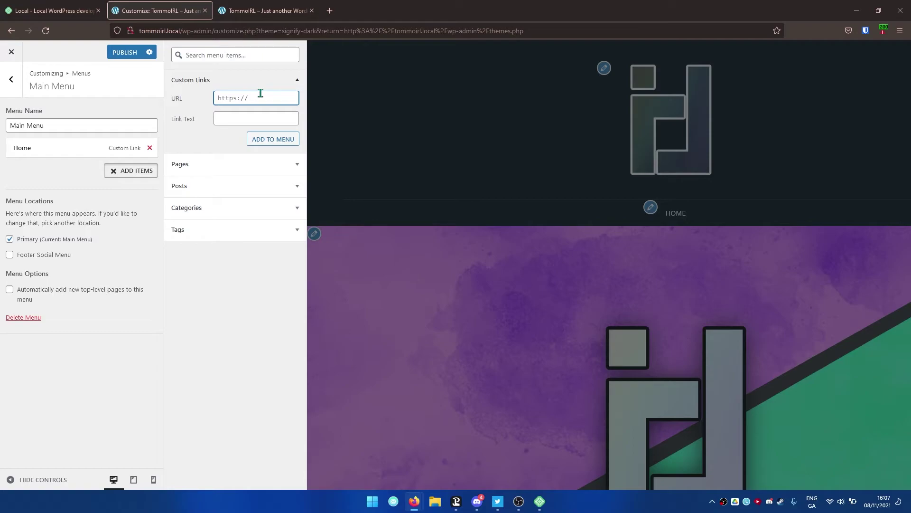
pyautogui.write('https')
pyautogui.write('://')
pyautogui.write('youtube.com')
pyautogui.write('/tommoirl')
pyautogui.click(253, 120)
pyautogui.write('YouTube')
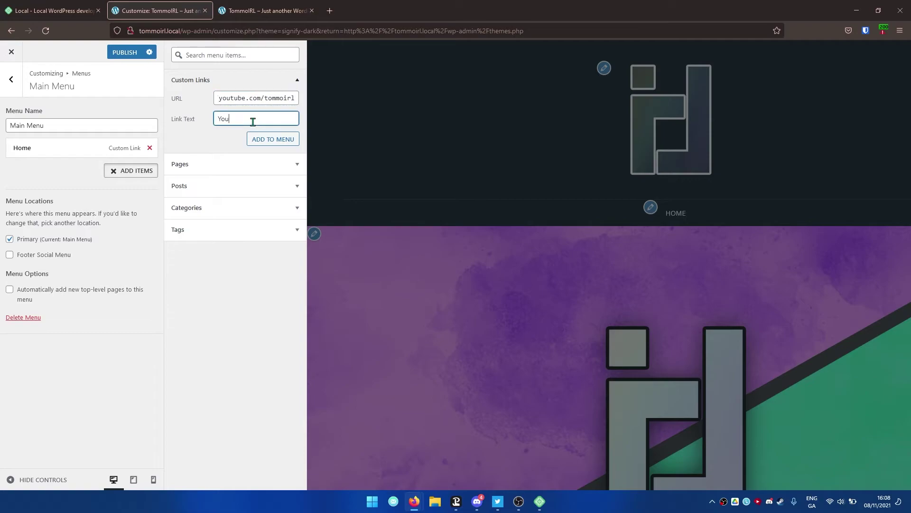
pyautogui.click(273, 139)
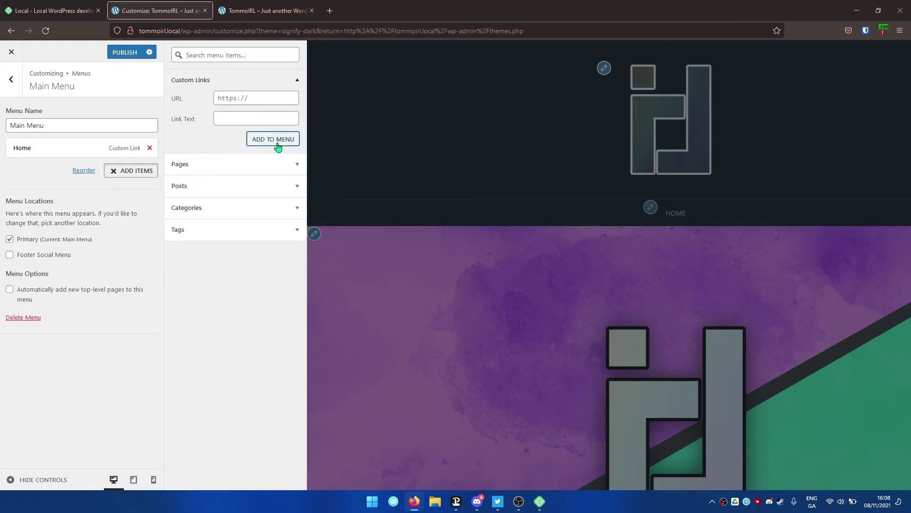
pyautogui.click(138, 190)
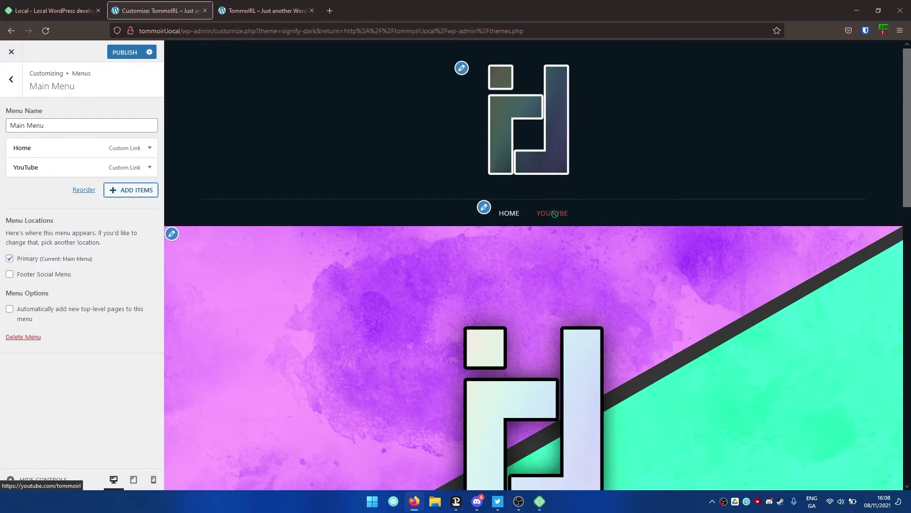
pyautogui.scroll(-3, 459, 186)
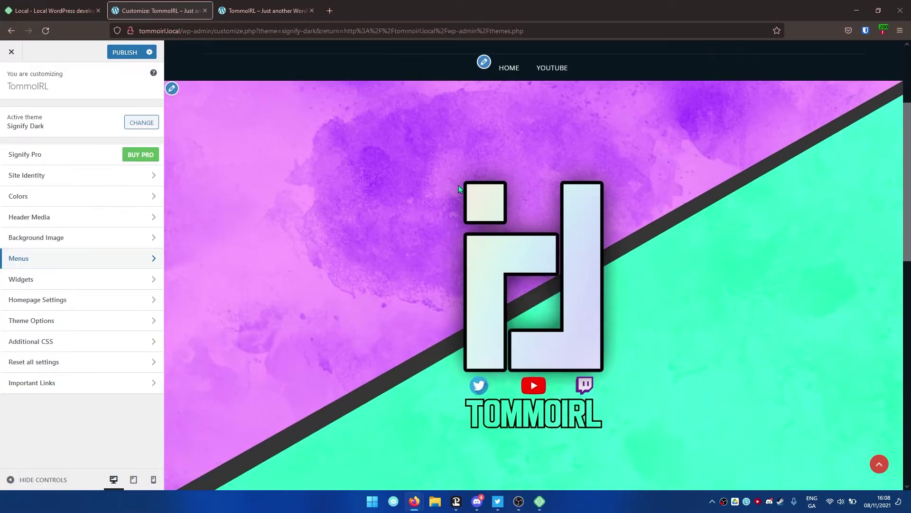
# - Open the Sidebar widget area and dismiss the block widgets welcome message
pyautogui.scroll(3, 459, 185)
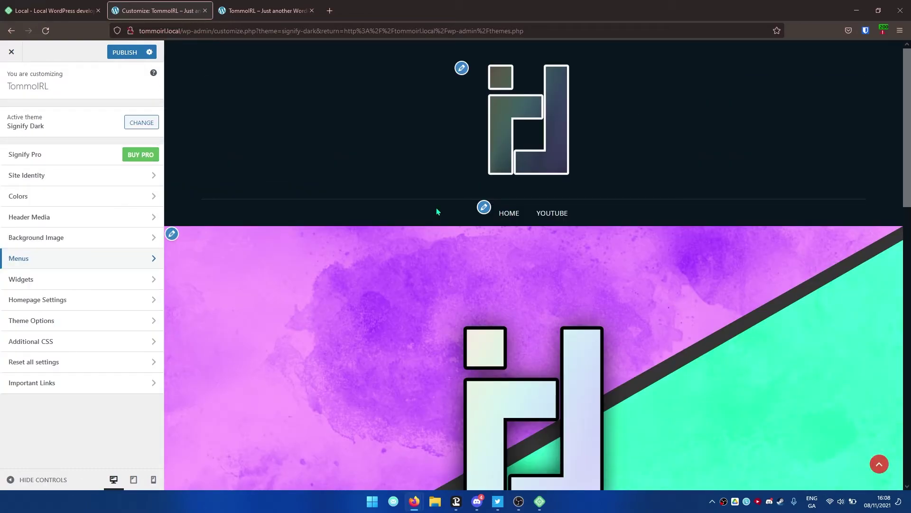
pyautogui.click(76, 280)
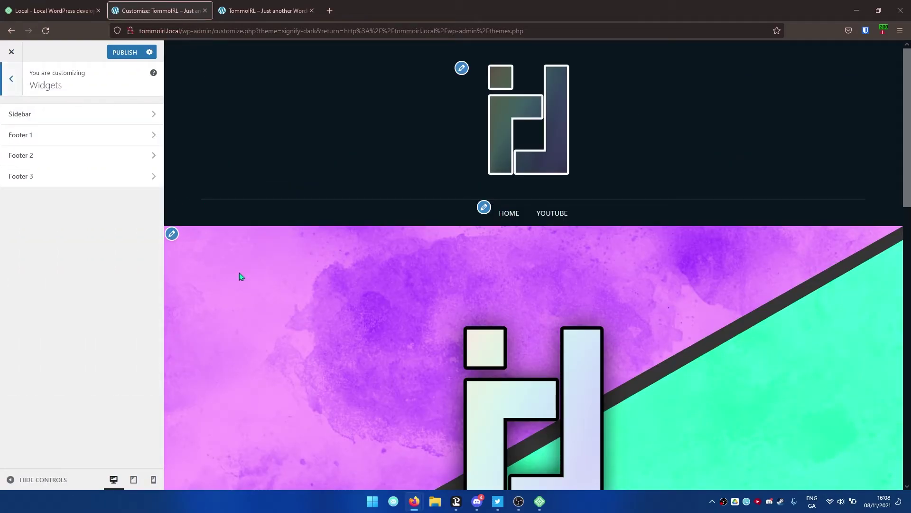
pyautogui.scroll(-4, 391, 265)
pyautogui.scroll(-10, 392, 265)
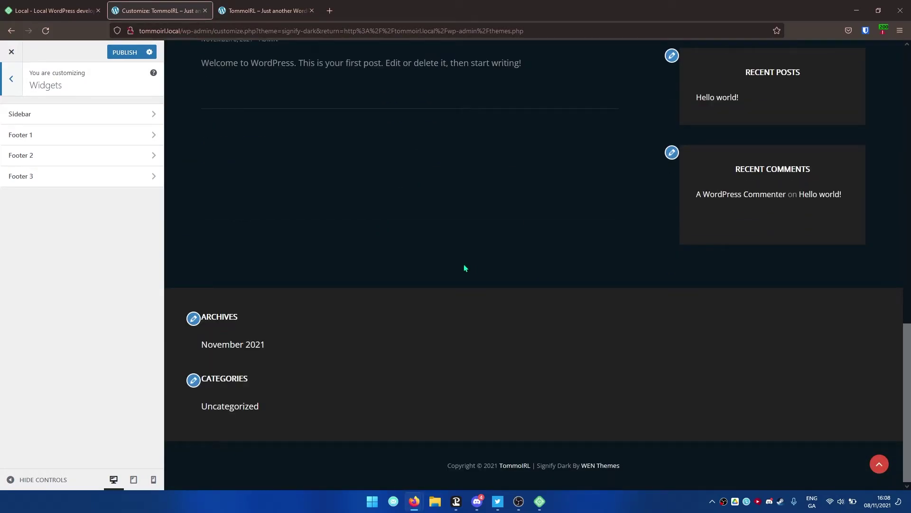
pyautogui.scroll(4, 463, 264)
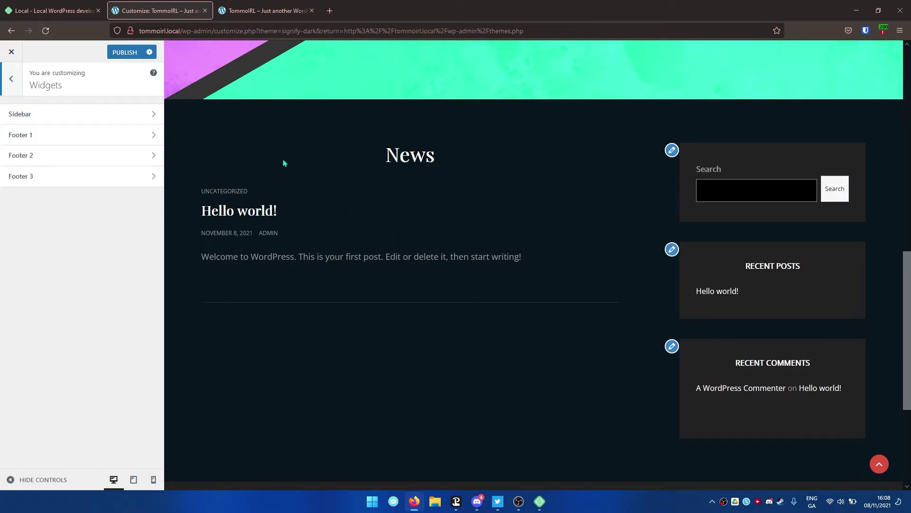
pyautogui.scroll(-4, 316, 205)
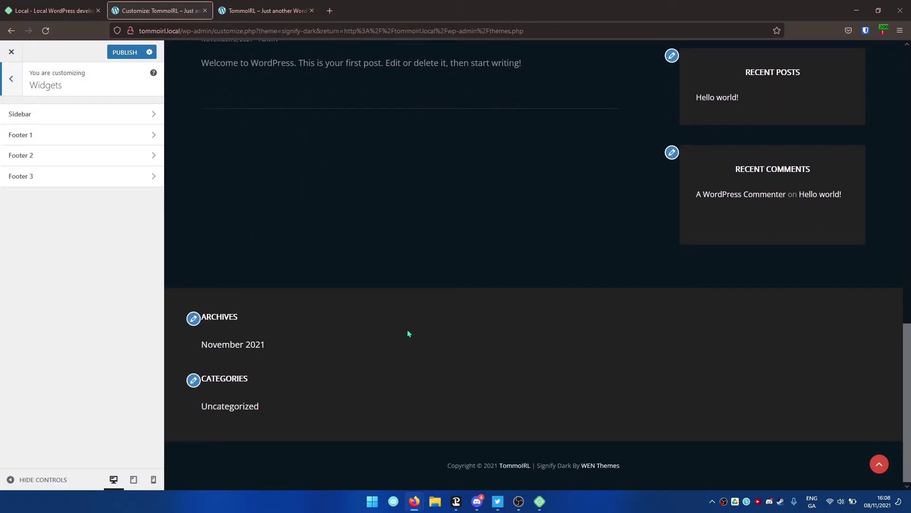
pyautogui.scroll(6, 389, 309)
pyautogui.click(48, 116)
pyautogui.scroll(-2, 403, 214)
pyautogui.click(106, 309)
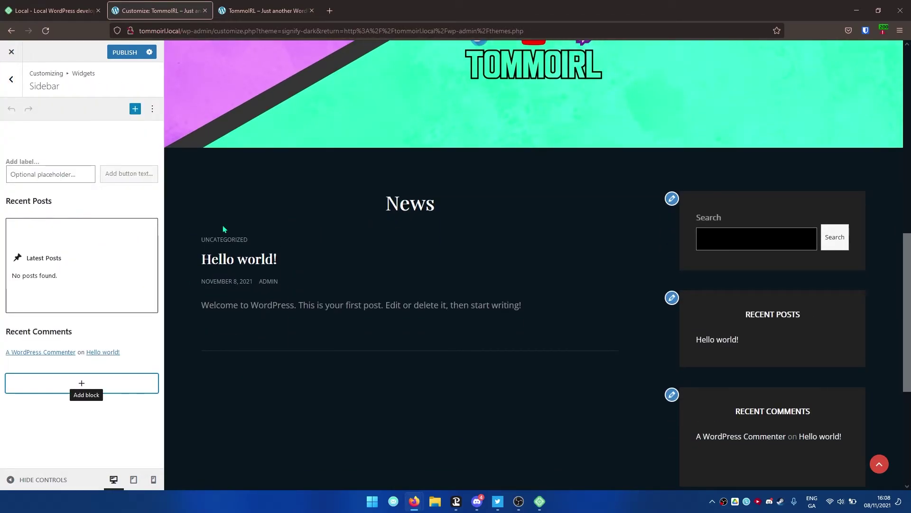
pyautogui.scroll(-2, 190, 230)
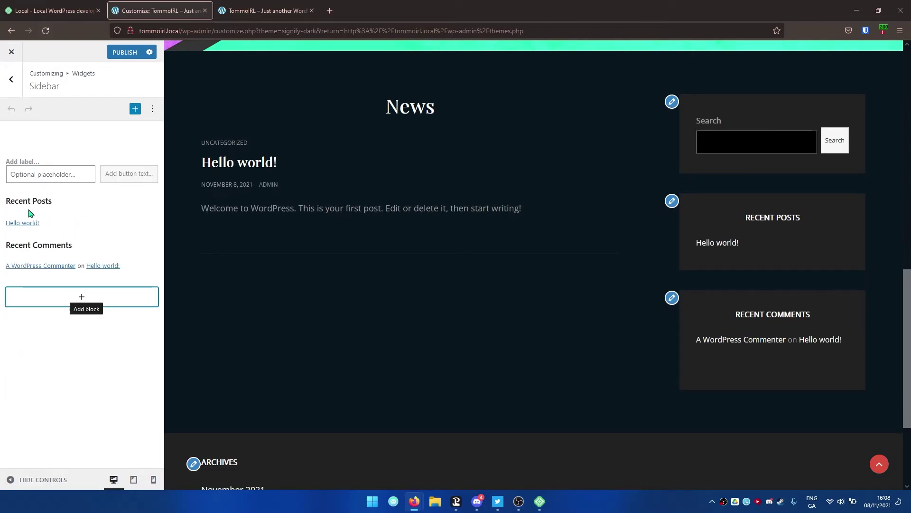
# - Remove the Recent Posts heading, Search, latest posts and Recent Comments heading blocks
pyautogui.click(48, 200)
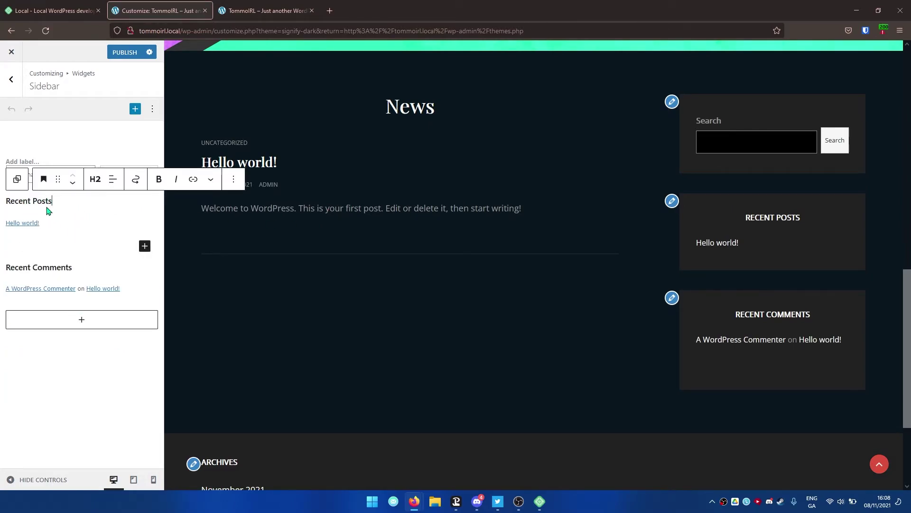
pyautogui.click(227, 189)
pyautogui.click(268, 375)
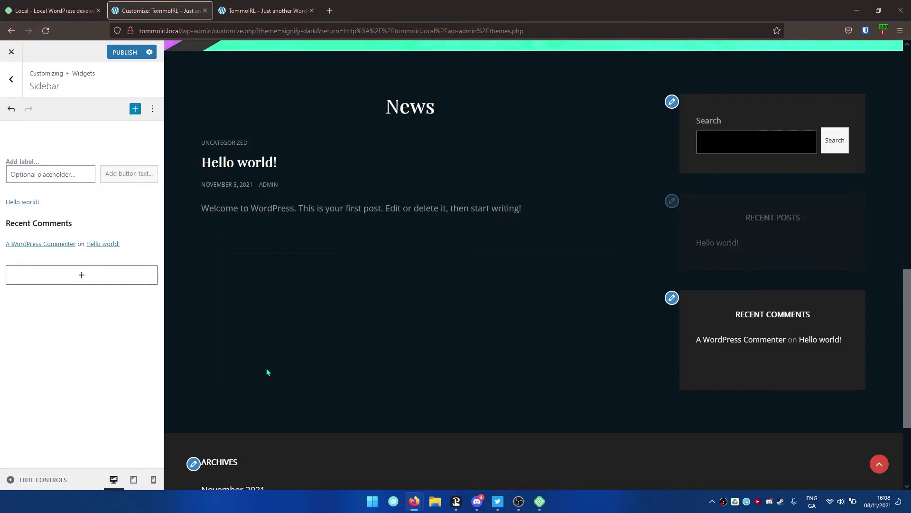
pyautogui.click(51, 158)
pyautogui.click(230, 139)
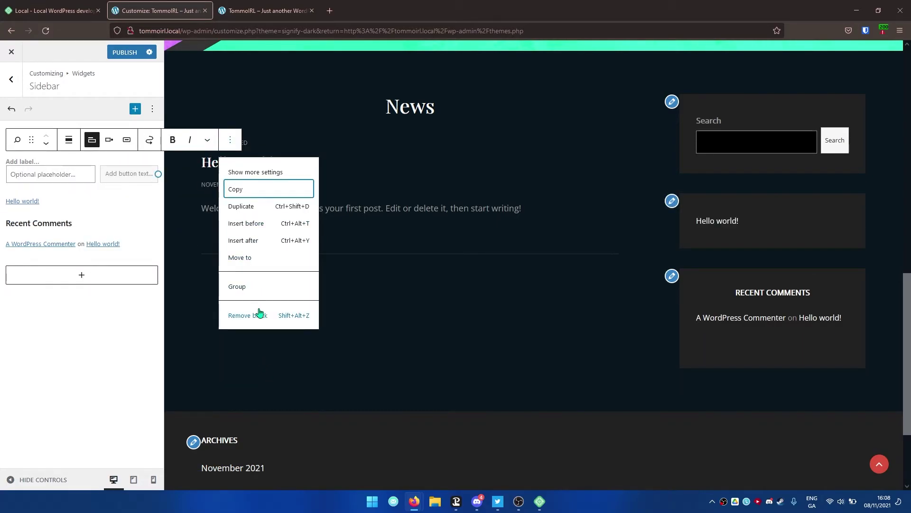
pyautogui.click(259, 313)
pyautogui.click(104, 166)
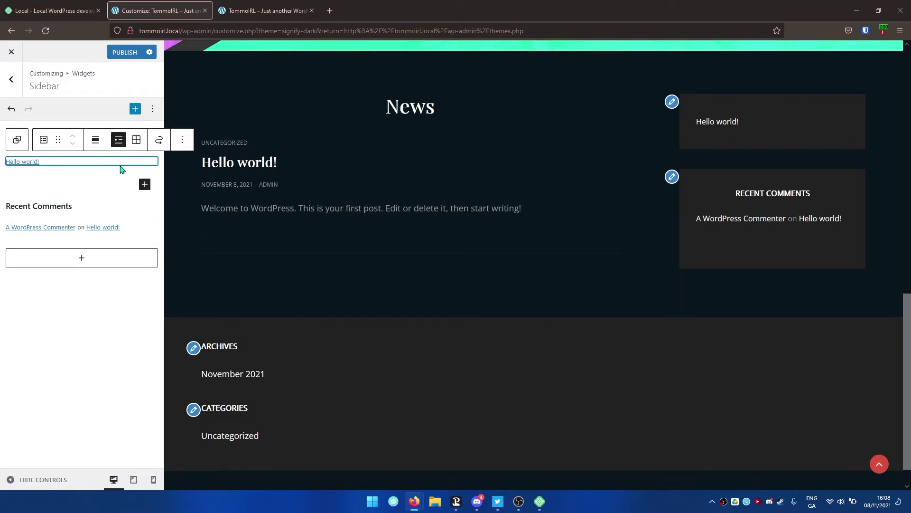
pyautogui.click(183, 147)
pyautogui.click(210, 315)
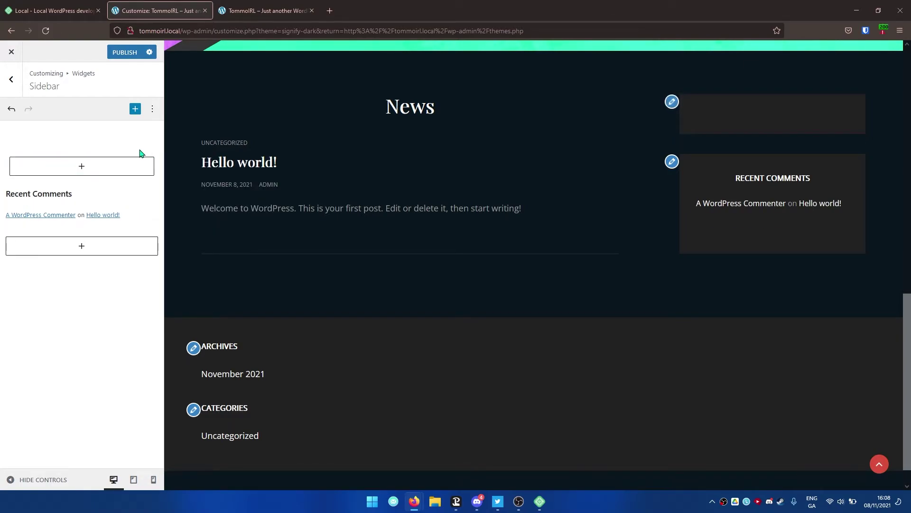
pyautogui.click(110, 201)
pyautogui.click(233, 172)
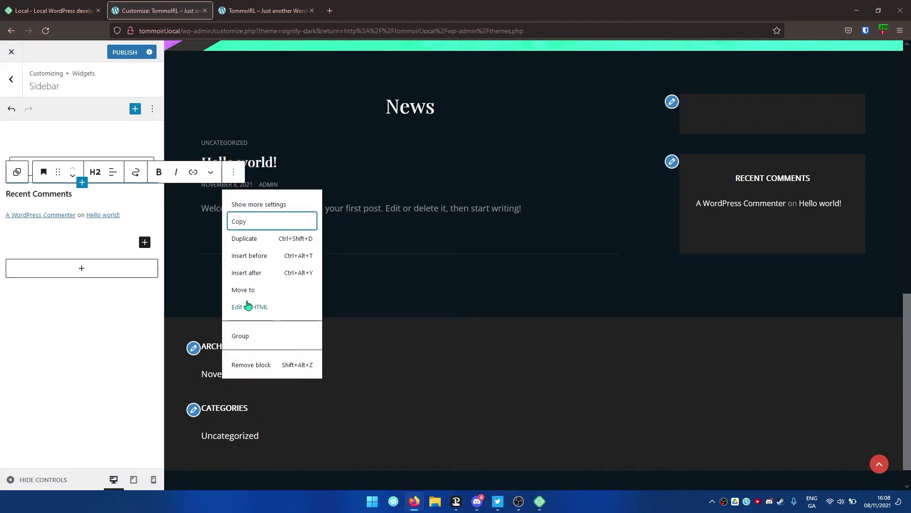
pyautogui.click(254, 365)
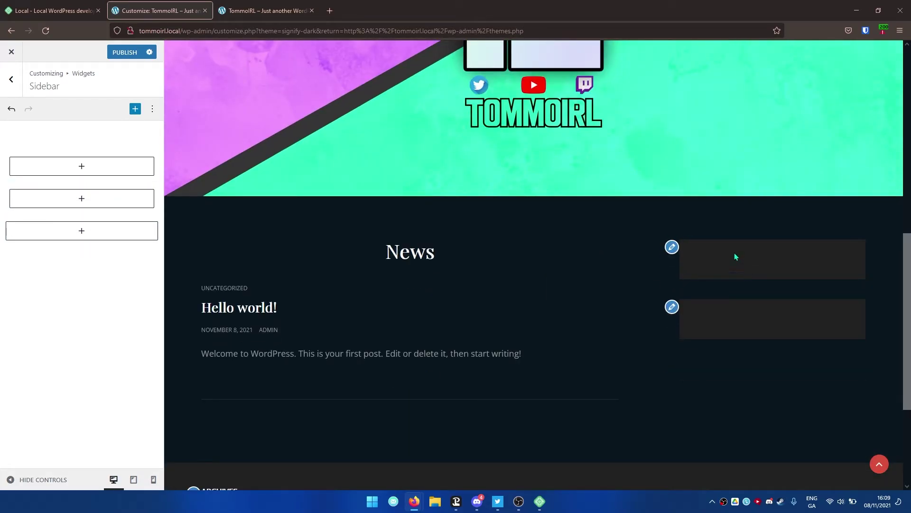
# - Insert a Paragraph block in the empty sidebar reading 'Hey! Thanks for coming to my website, pogger!'
pyautogui.click(71, 167)
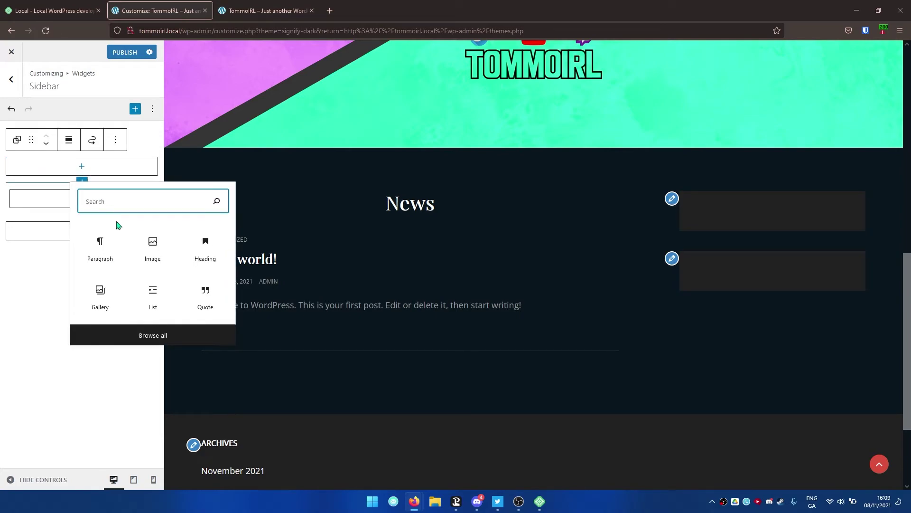
pyautogui.click(100, 247)
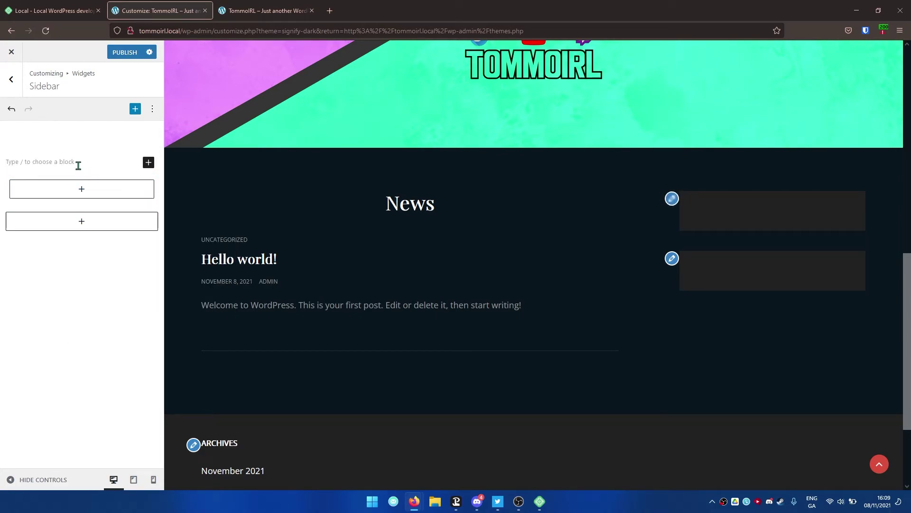
pyautogui.write('Hey! Thanks for comi')
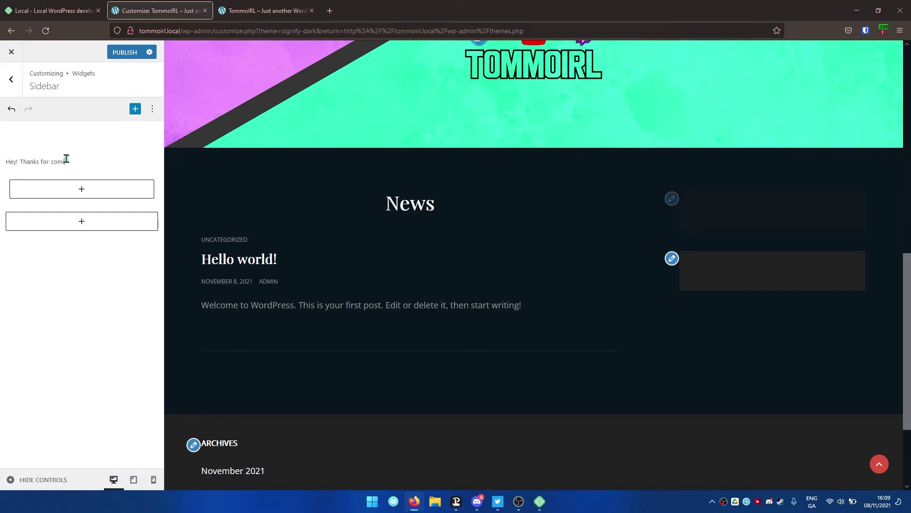
pyautogui.write('ng to my website, poggers')
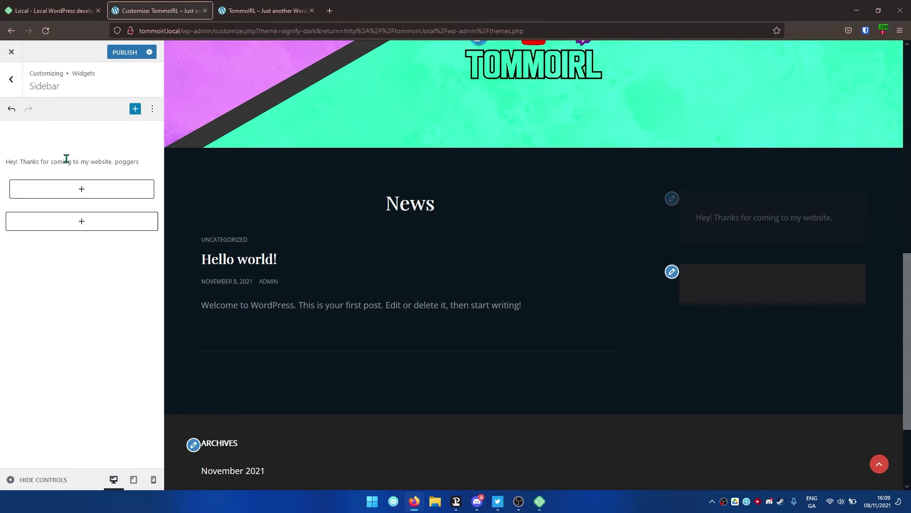
pyautogui.press('BackSpace')
pyautogui.write('!')
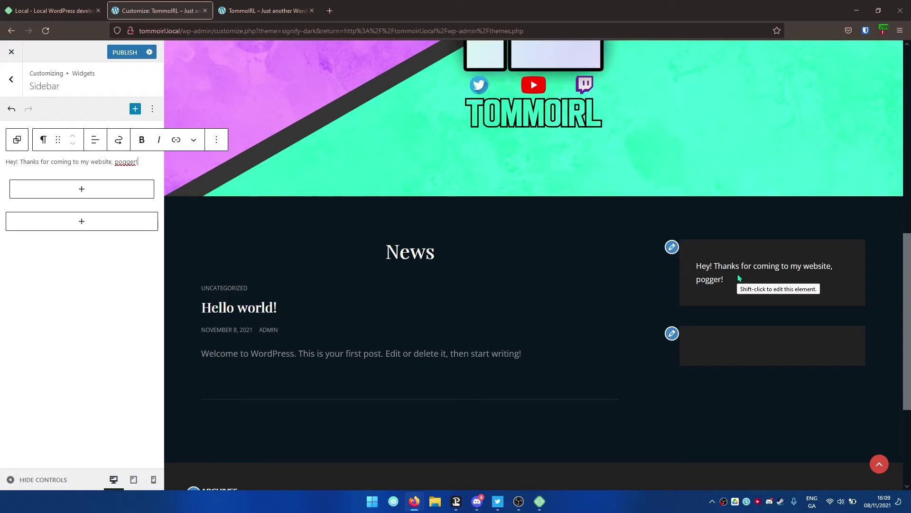
pyautogui.click(78, 190)
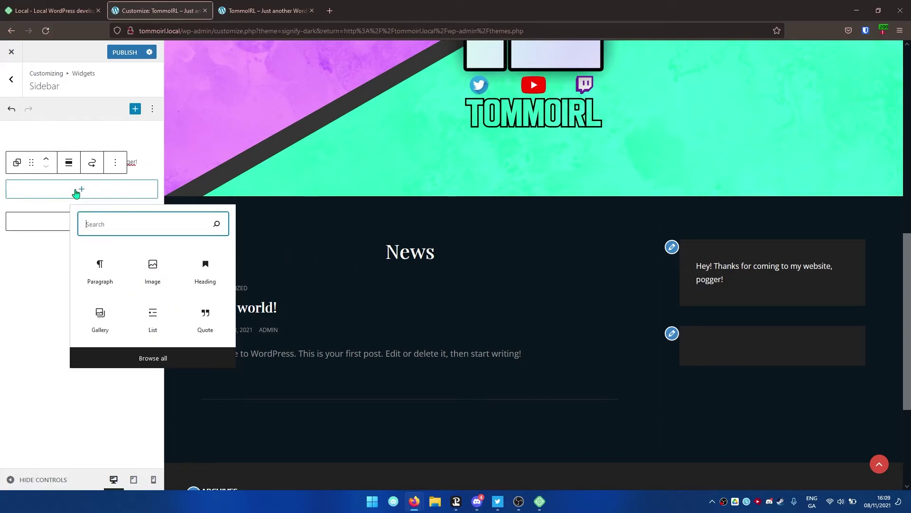
# - Add a Custom HTML block below the greeting with the pasted Discord widget code, then check the preview
pyautogui.click(162, 359)
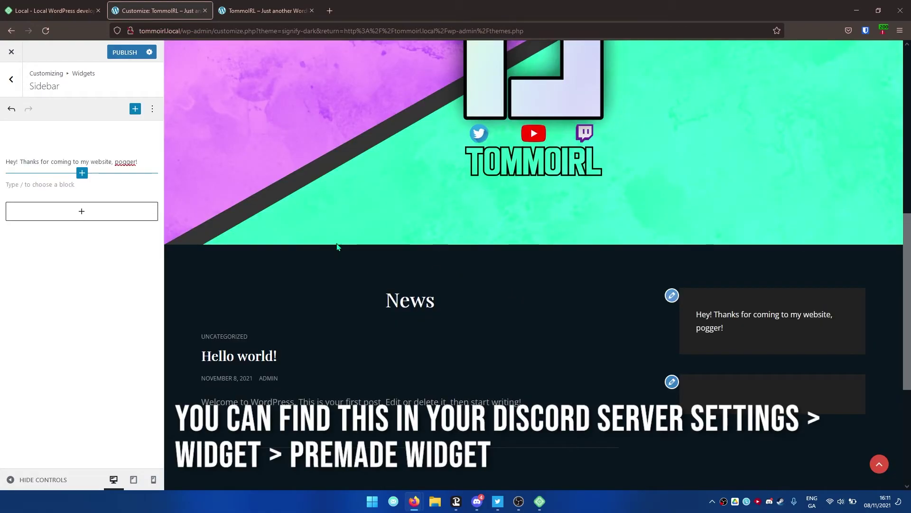
pyautogui.click(76, 212)
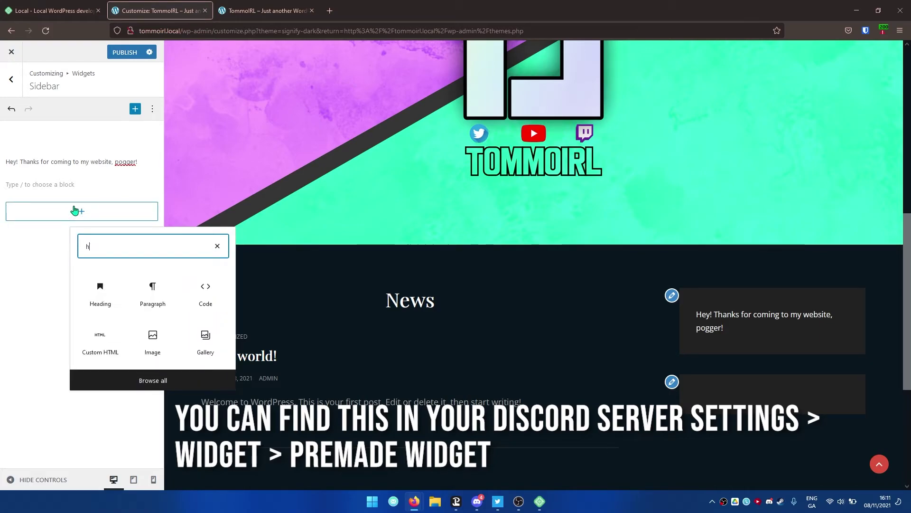
pyautogui.write('html')
pyautogui.click(100, 292)
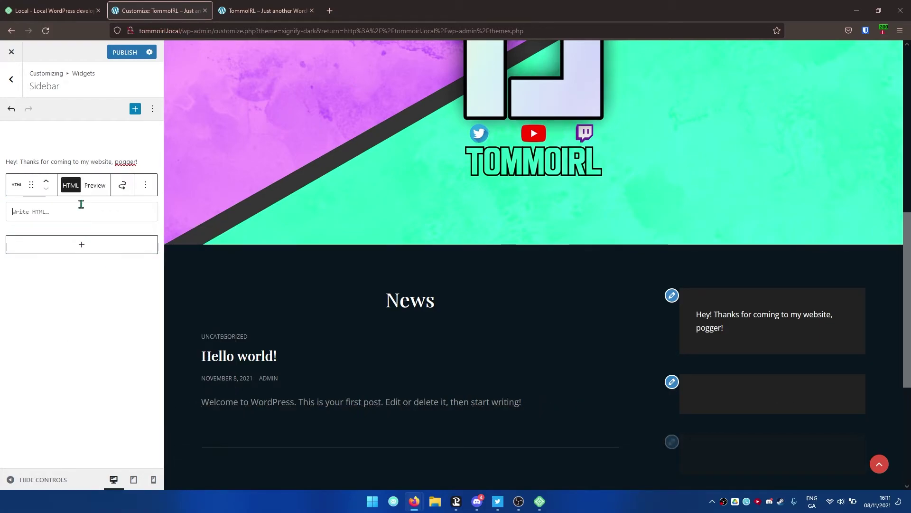
pyautogui.hotkey('ctrl', 'v')
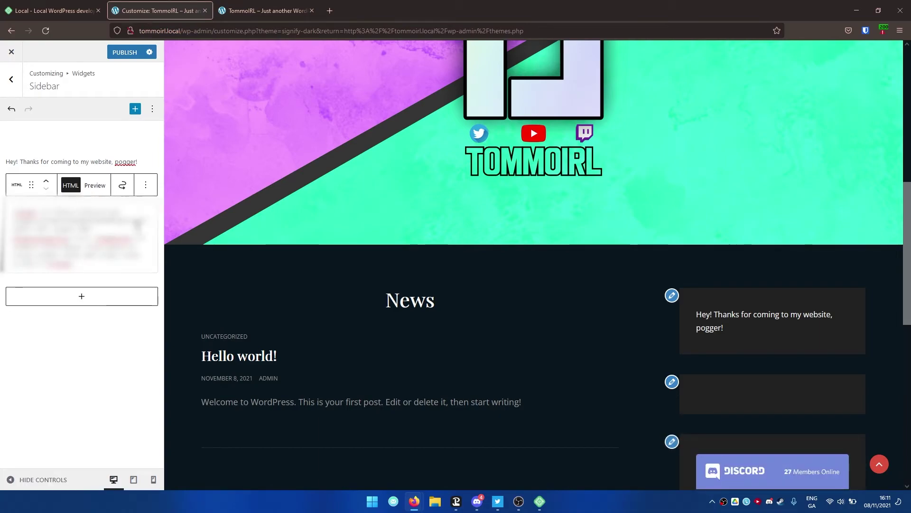
pyautogui.scroll(-5, 284, 249)
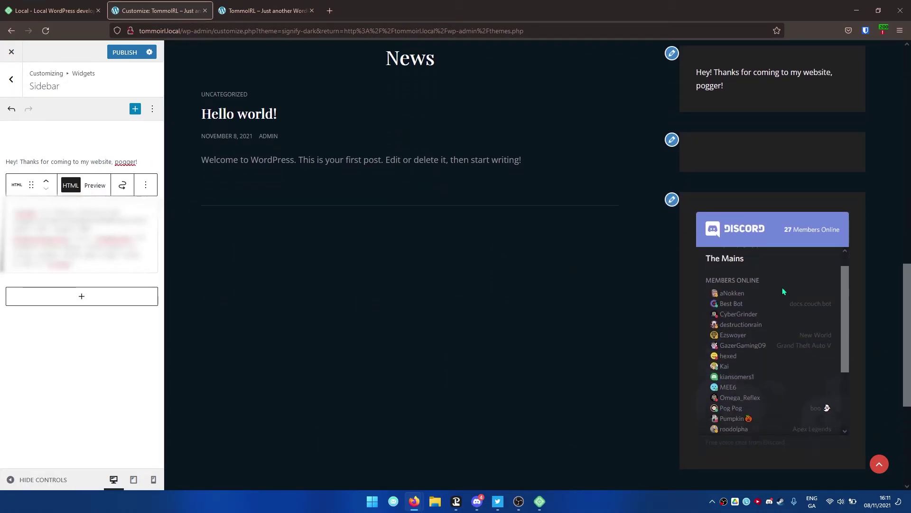
pyautogui.scroll(-2, 642, 290)
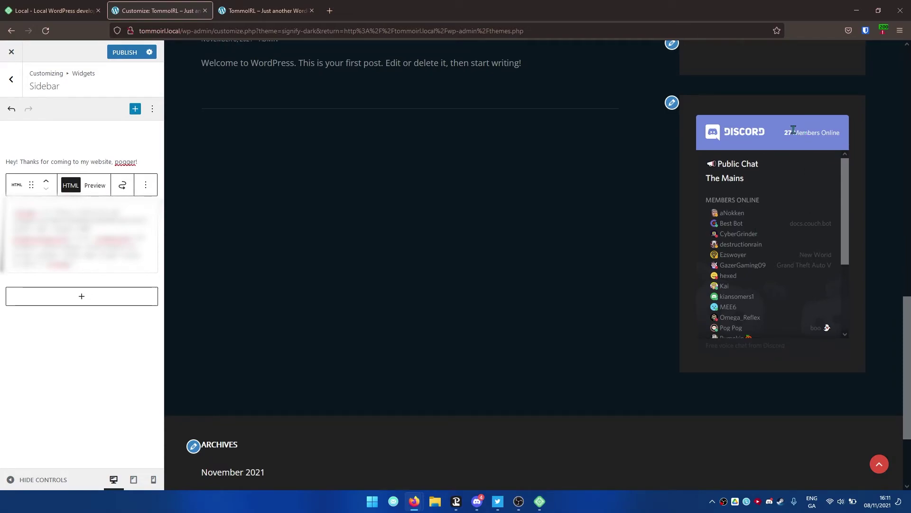
pyautogui.click(797, 128)
pyautogui.scroll(-2, 775, 181)
pyautogui.scroll(-3, 653, 266)
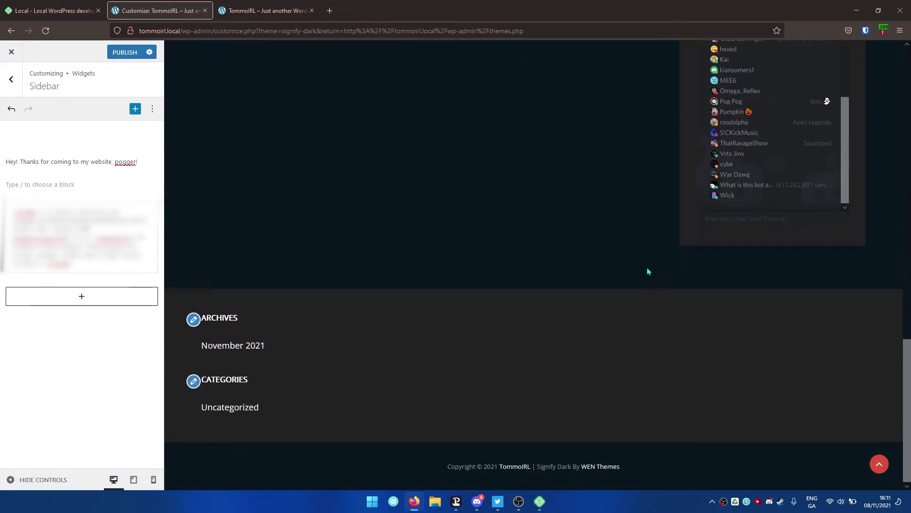
pyautogui.scroll(5, 653, 269)
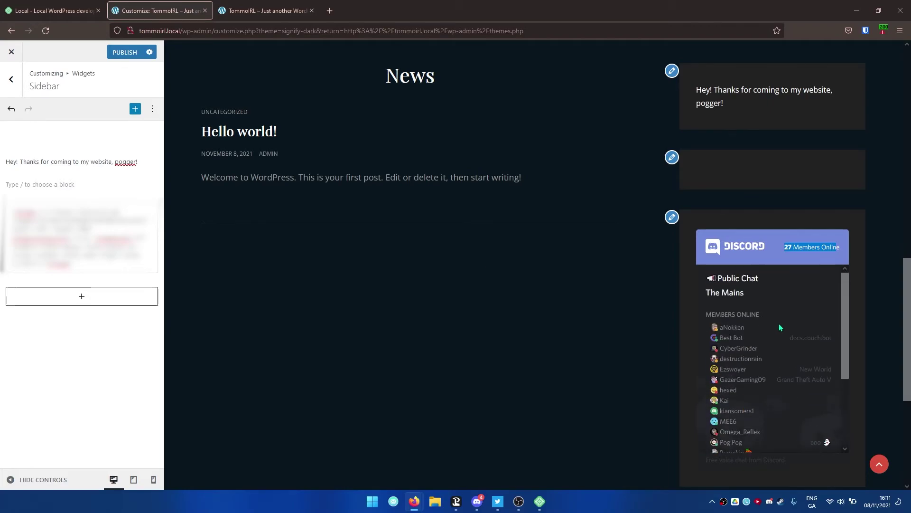
pyautogui.scroll(4, 423, 303)
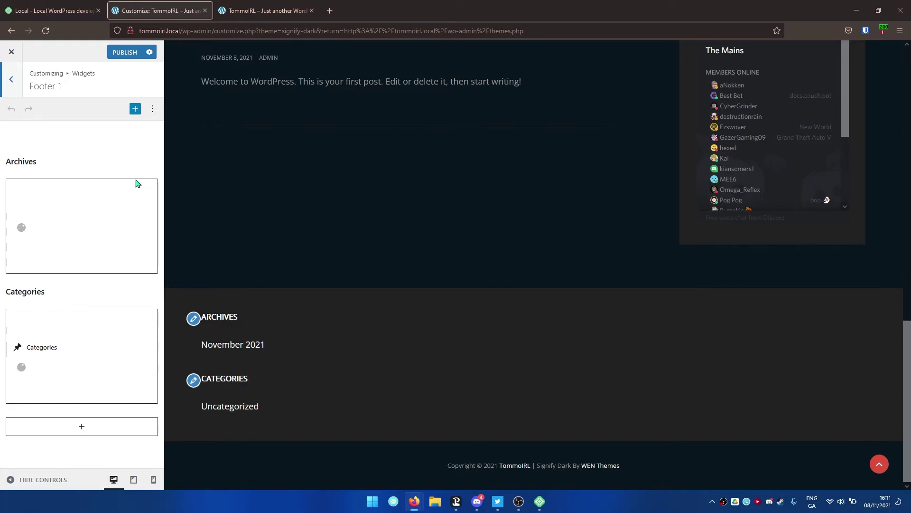
# - Remove the Archives widget, its heading and the Categories widget from Footer 1
pyautogui.click(141, 192)
pyautogui.click(146, 165)
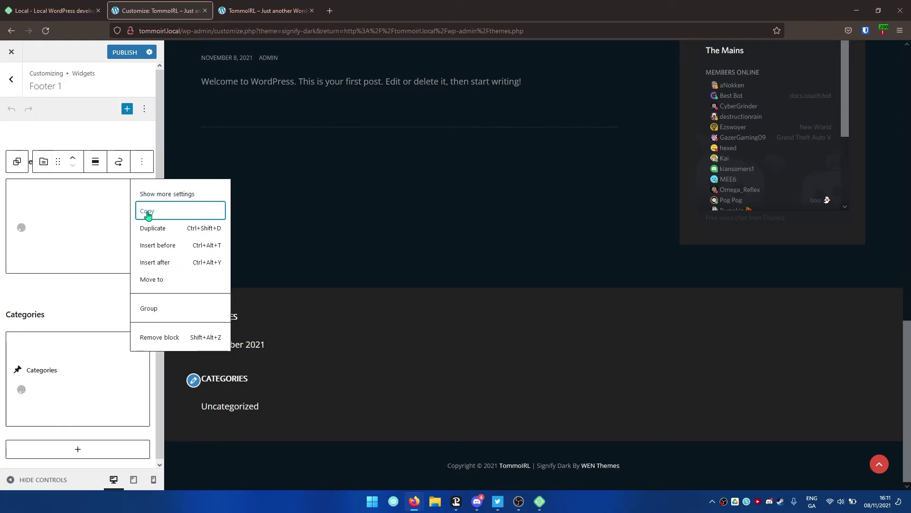
pyautogui.click(179, 337)
pyautogui.click(233, 139)
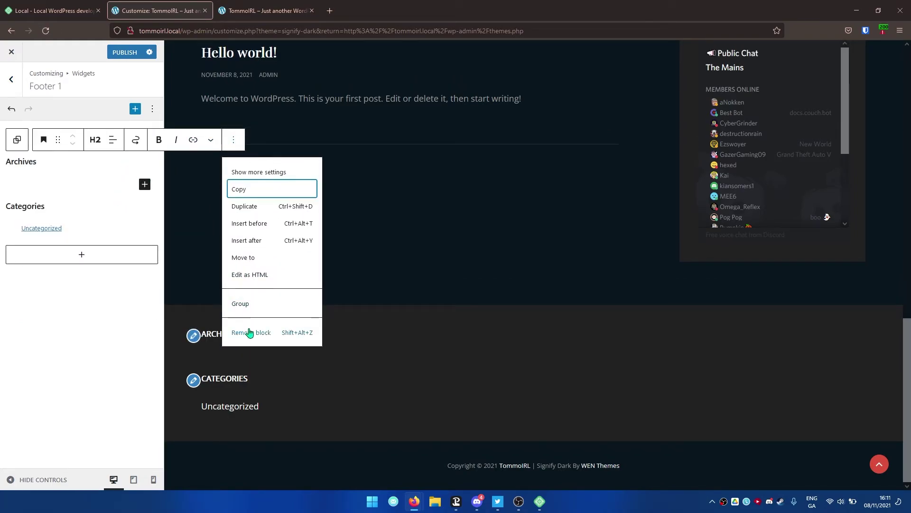
pyautogui.click(245, 330)
pyautogui.click(119, 163)
pyautogui.click(117, 145)
pyautogui.click(133, 287)
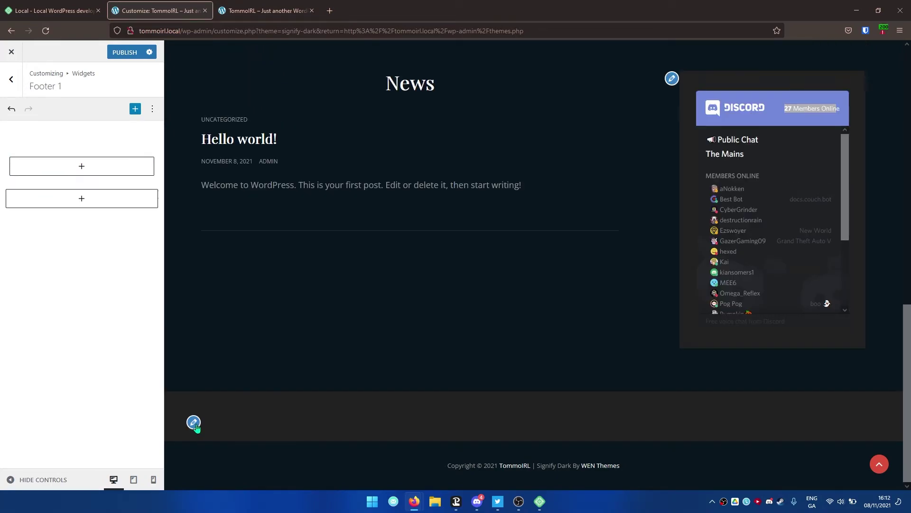
# - Add a Footer 1 paragraph reading 'Copyright of my pogger ©' using the symbol picker
pyautogui.click(75, 172)
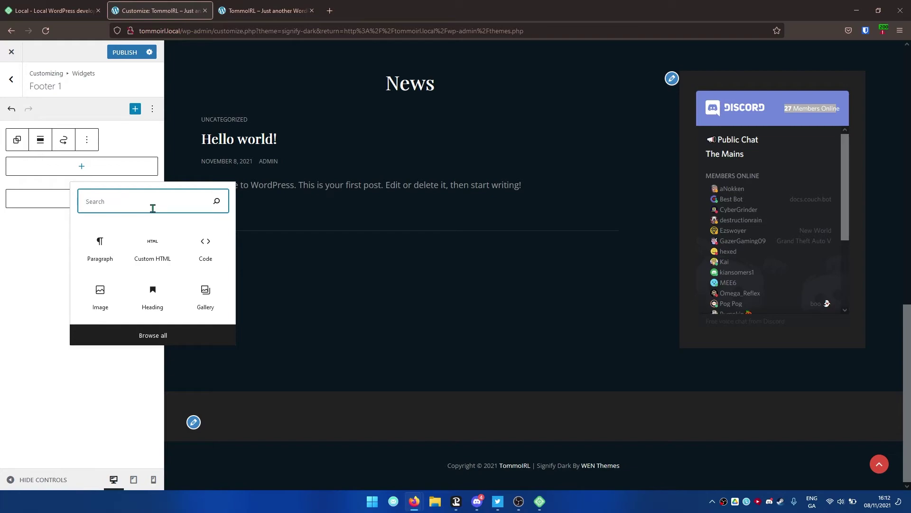
pyautogui.write('Copy')
pyautogui.press('Return')
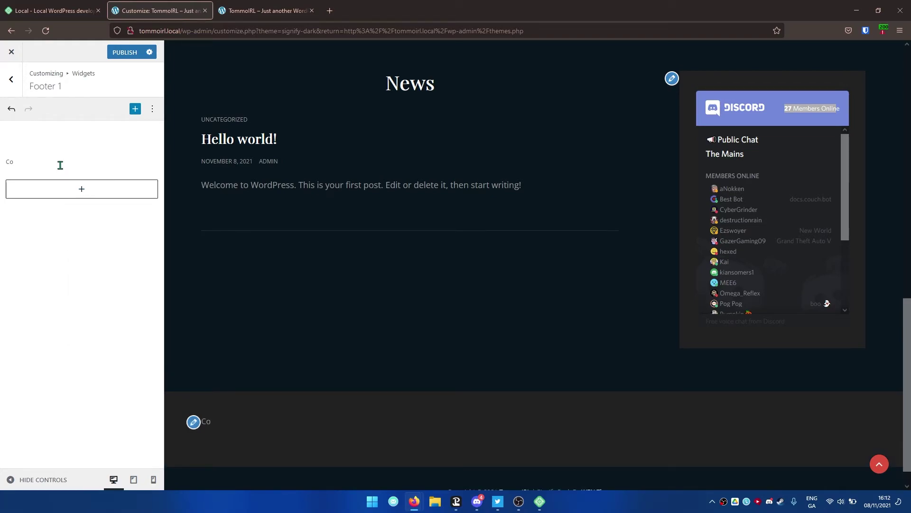
pyautogui.write('right of my pogger')
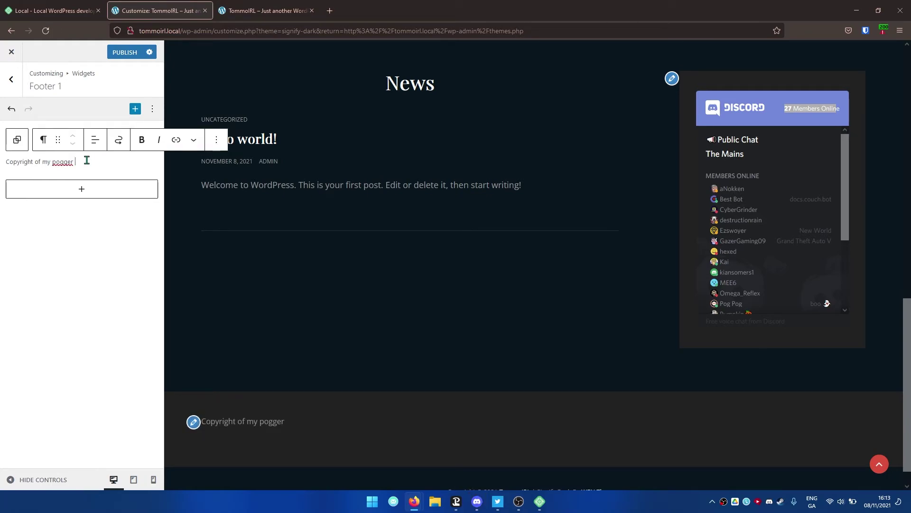
pyautogui.press('super+period')
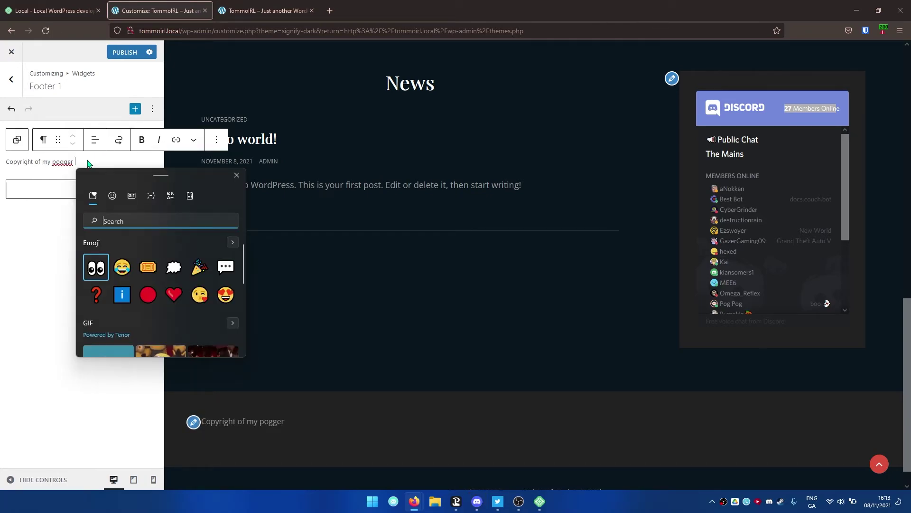
pyautogui.write('copy')
pyautogui.click(97, 267)
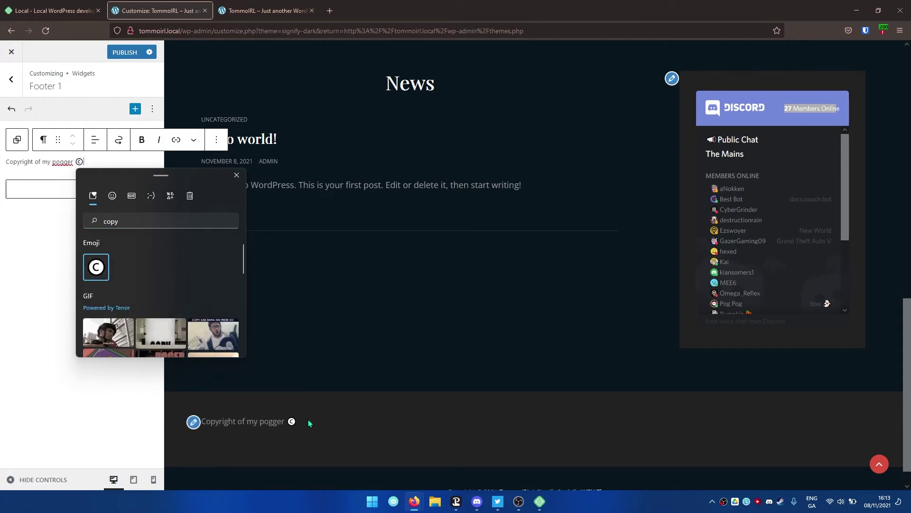
pyautogui.click(344, 273)
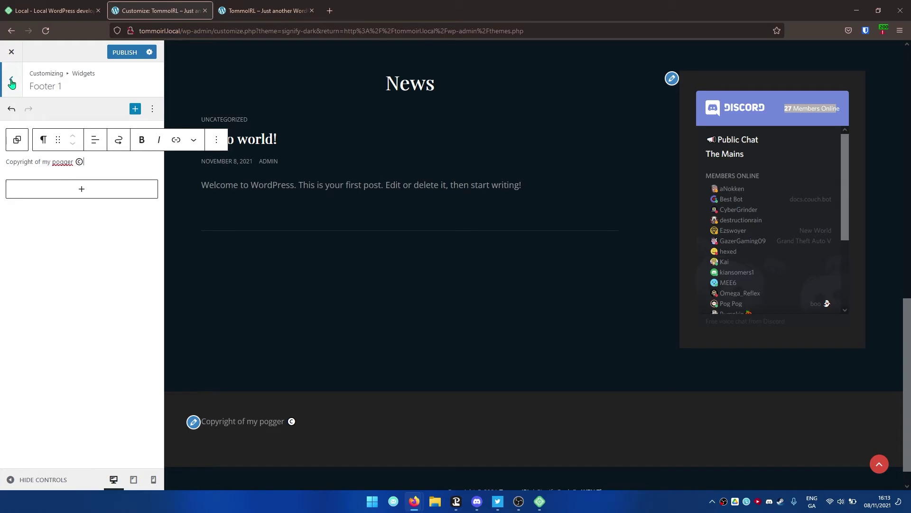
pyautogui.click(11, 79)
pyautogui.click(11, 78)
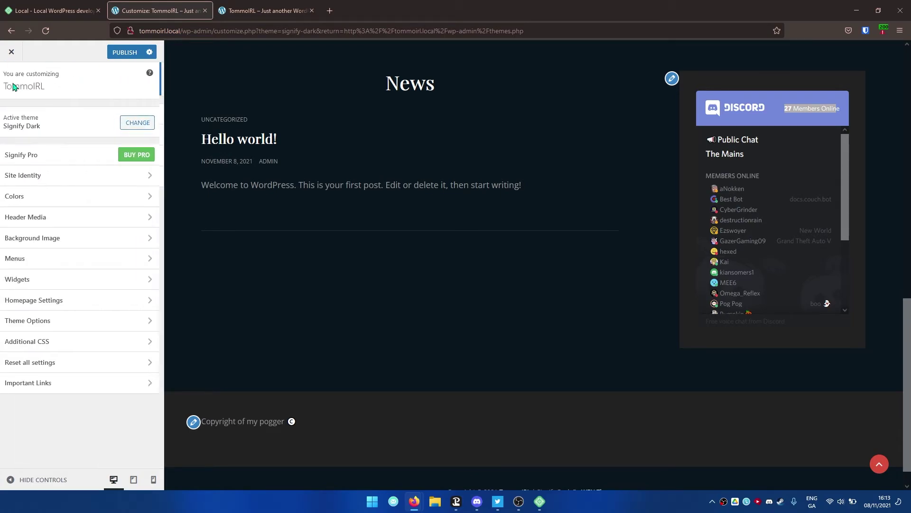
# - Set the homepage to a static page, creating a new Home page for it
pyautogui.click(67, 301)
pyautogui.scroll(6, 352, 303)
pyautogui.scroll(2, 352, 276)
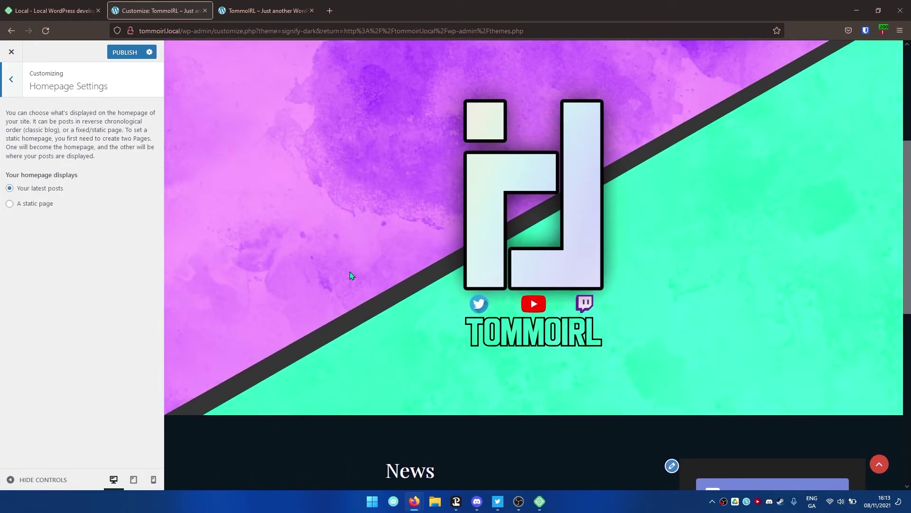
pyautogui.scroll(5, 349, 271)
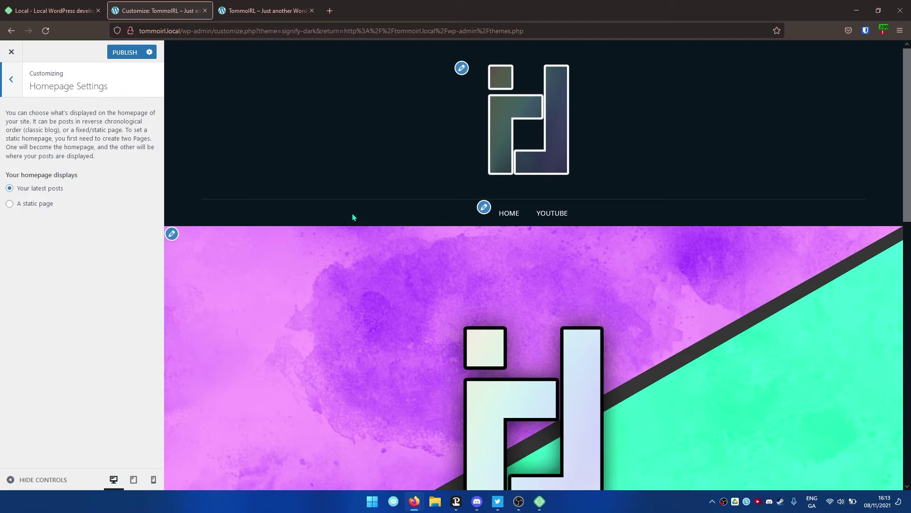
pyautogui.click(34, 205)
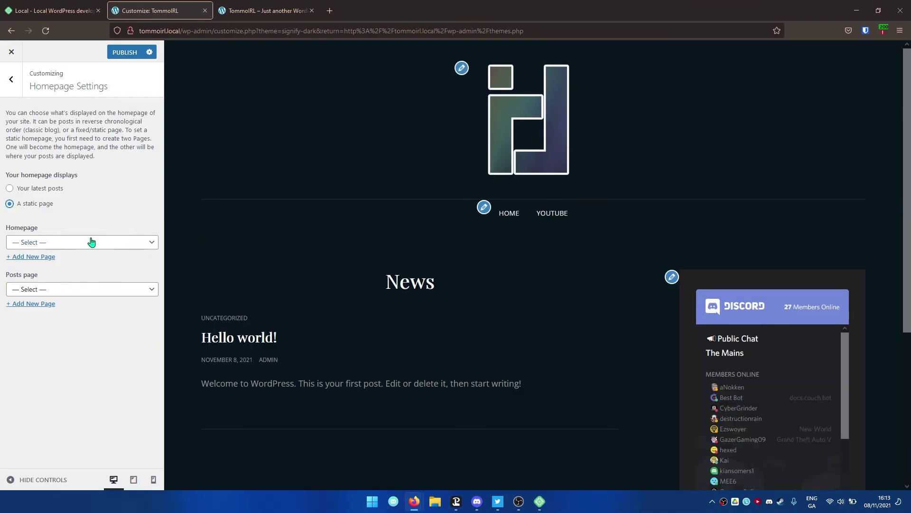
pyautogui.click(92, 241)
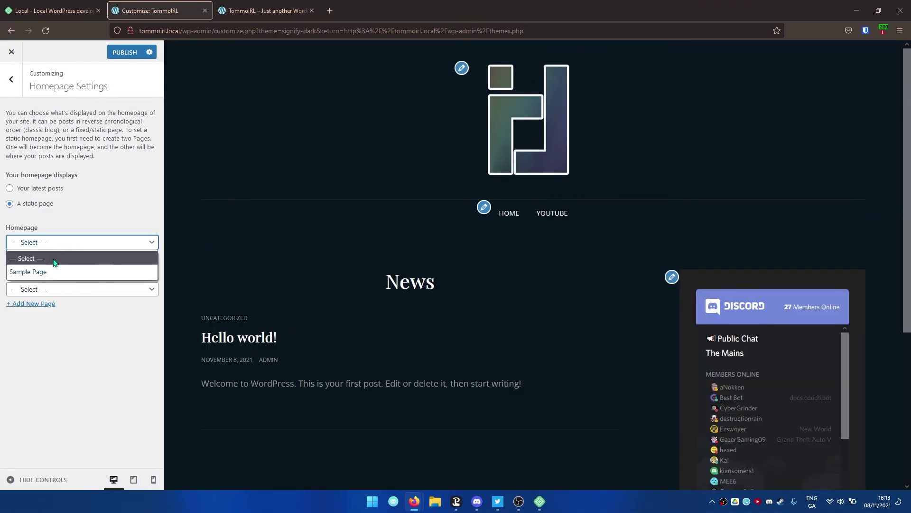
pyautogui.click(78, 242)
pyautogui.click(31, 260)
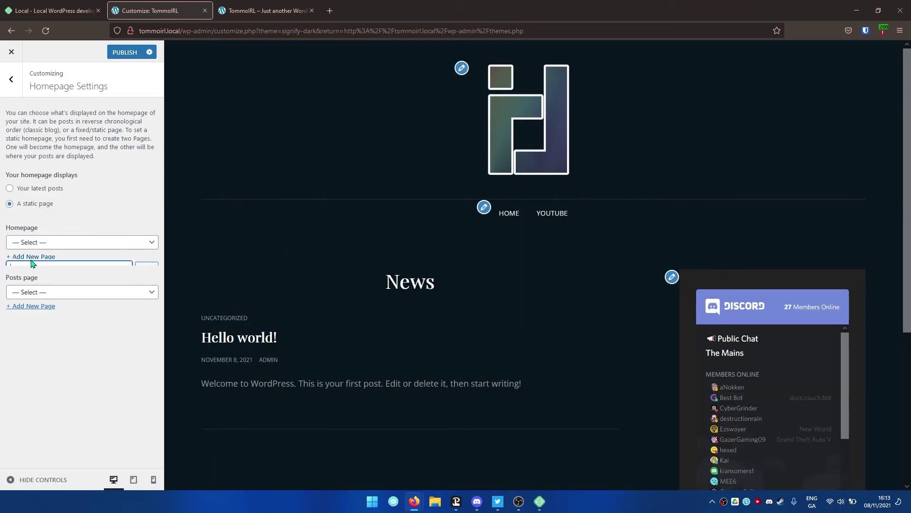
pyautogui.write('Home')
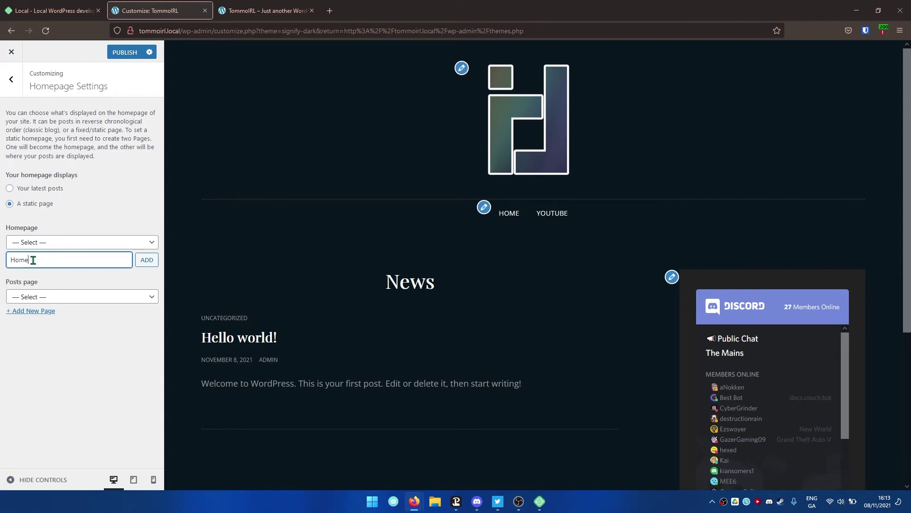
pyautogui.click(143, 260)
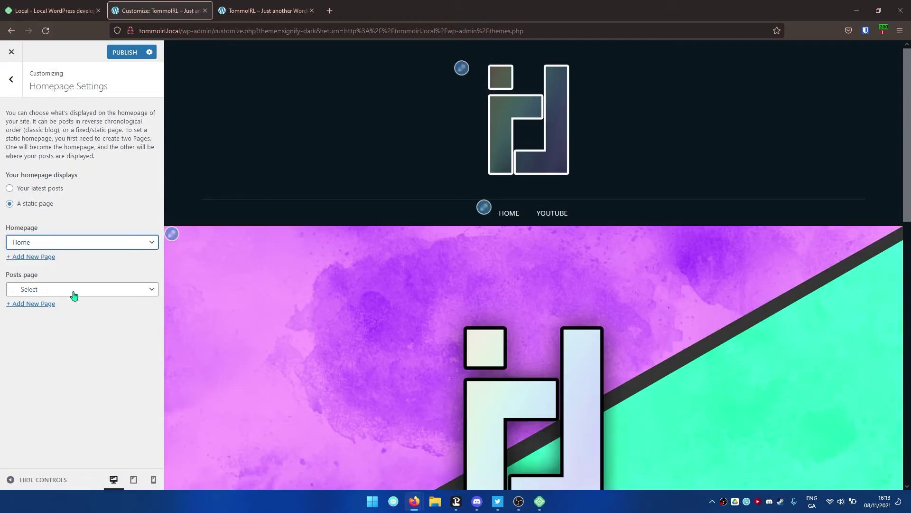
# - Create a new Blog page and set it as the posts page
pyautogui.click(111, 297)
pyautogui.click(111, 297)
pyautogui.click(42, 306)
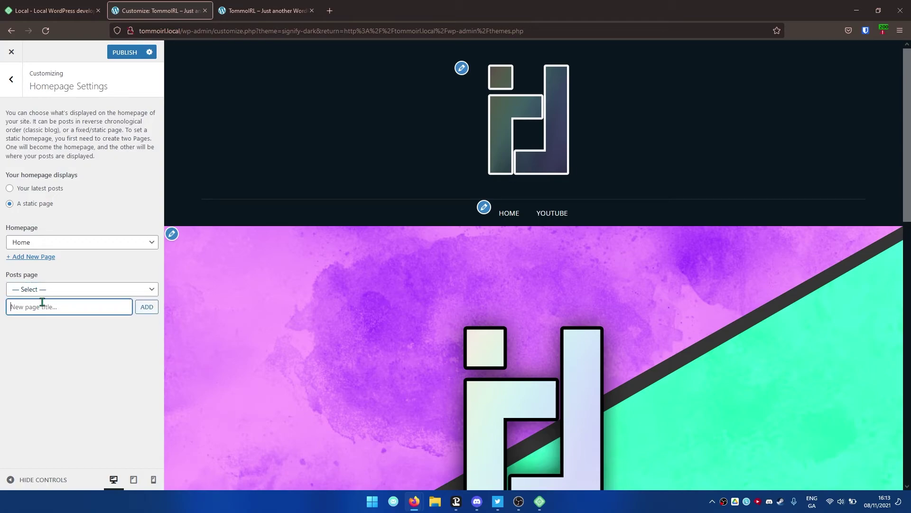
pyautogui.write('Blog')
pyautogui.press('Return')
pyautogui.scroll(-8, 303, 257)
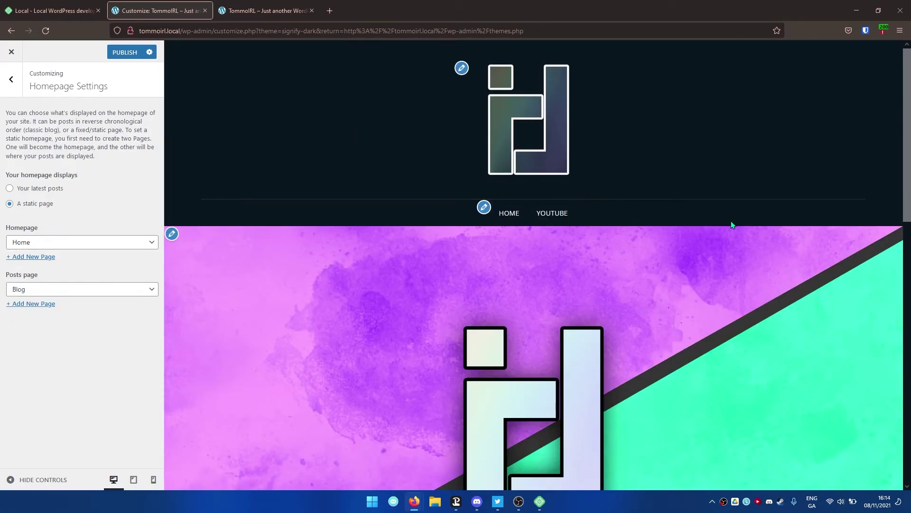
pyautogui.scroll(-10, 427, 212)
pyautogui.scroll(10, 427, 226)
pyautogui.click(38, 290)
pyautogui.click(38, 290)
pyautogui.scroll(-3, 486, 282)
pyautogui.scroll(-8, 487, 282)
pyautogui.scroll(10, 494, 277)
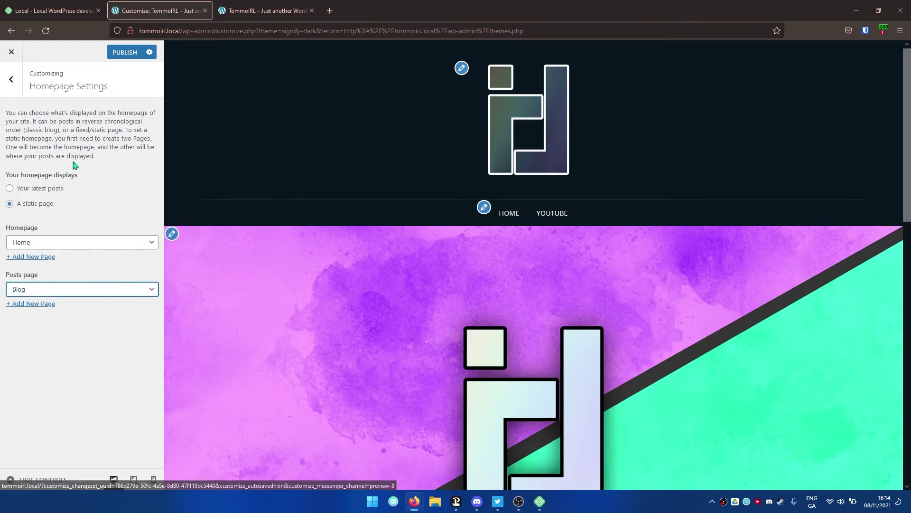
pyautogui.click(11, 80)
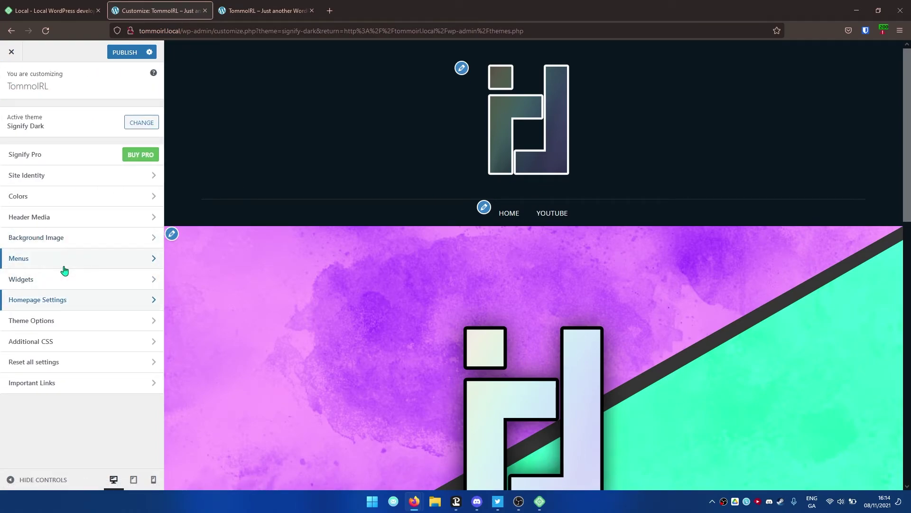
# - Open the Main Menu for editing and show its list of addable items
pyautogui.click(65, 270)
pyautogui.click(81, 136)
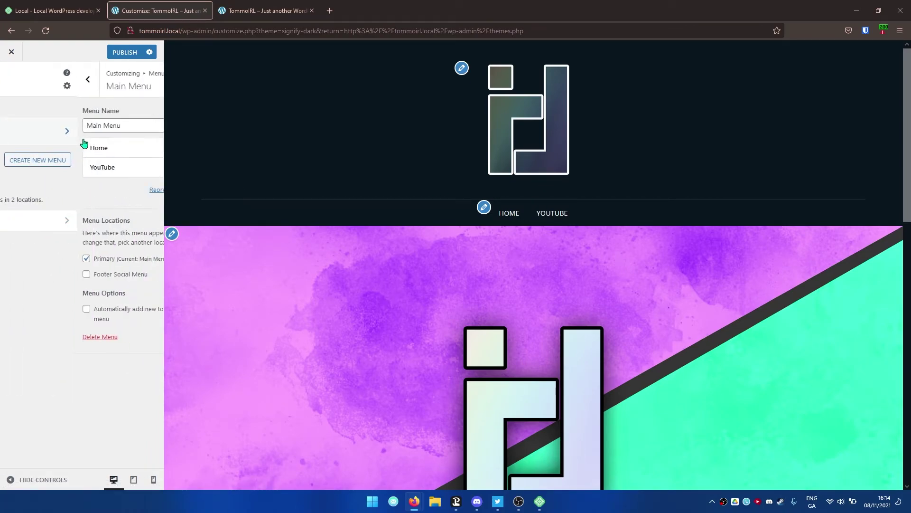
pyautogui.click(119, 191)
# - Browse the pages available to add and inspect the existing Home custom link's settings
pyautogui.click(218, 167)
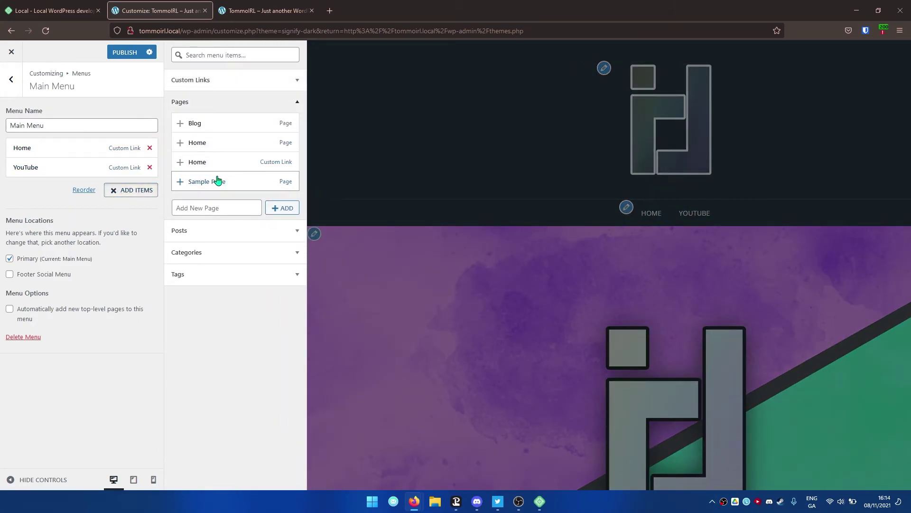
pyautogui.click(121, 192)
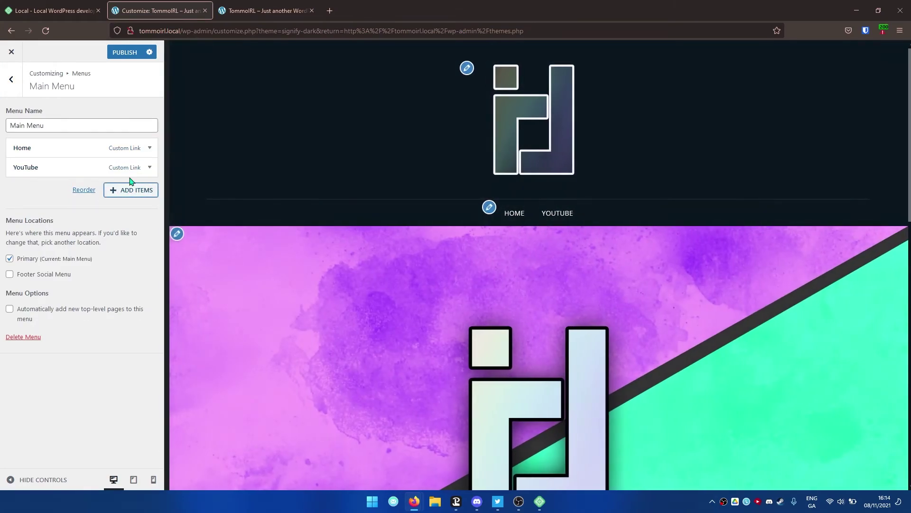
pyautogui.click(149, 148)
pyautogui.scroll(-1, 92, 210)
pyautogui.scroll(1, 128, 173)
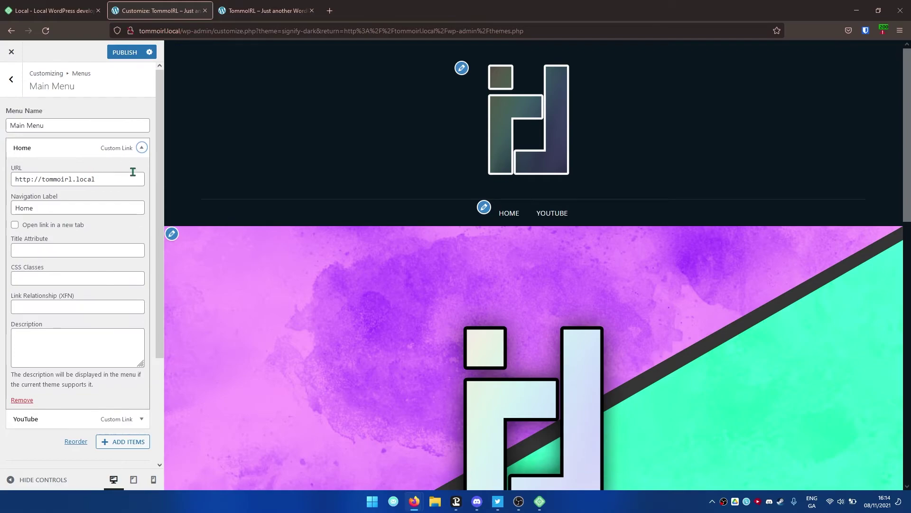
pyautogui.click(141, 148)
# - Add the Blog and Home pages to the Main Menu and remove the old Home custom link
pyautogui.click(122, 192)
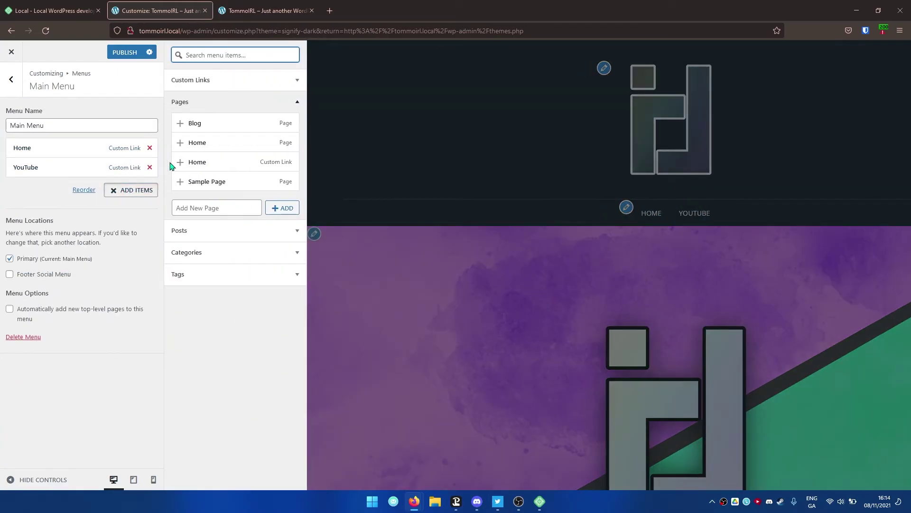
pyautogui.click(204, 133)
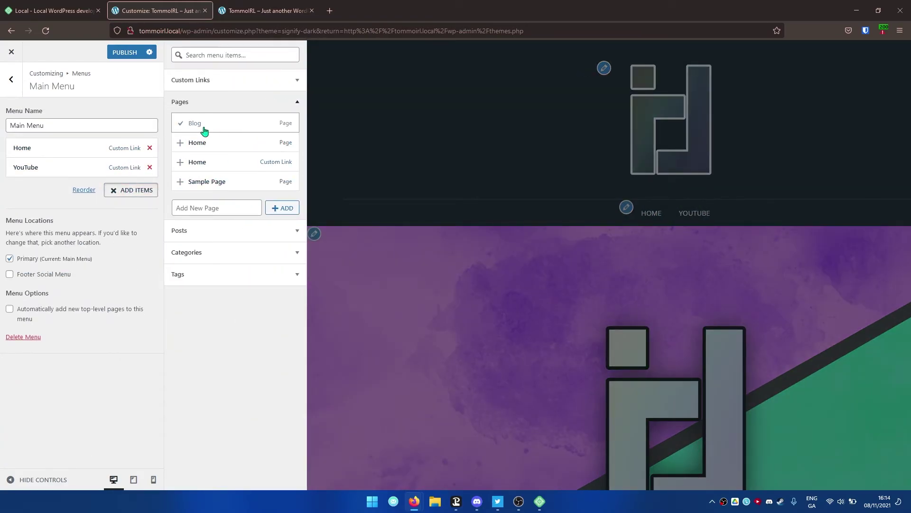
pyautogui.click(150, 148)
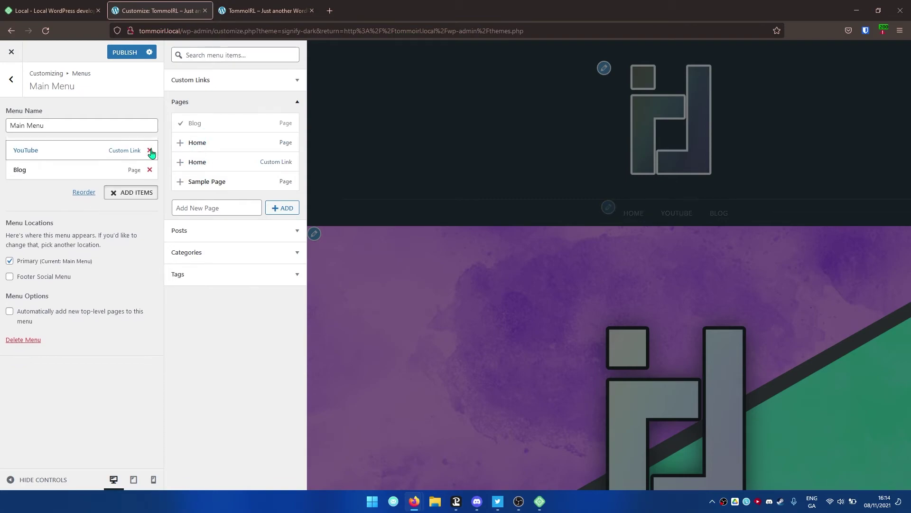
pyautogui.click(198, 150)
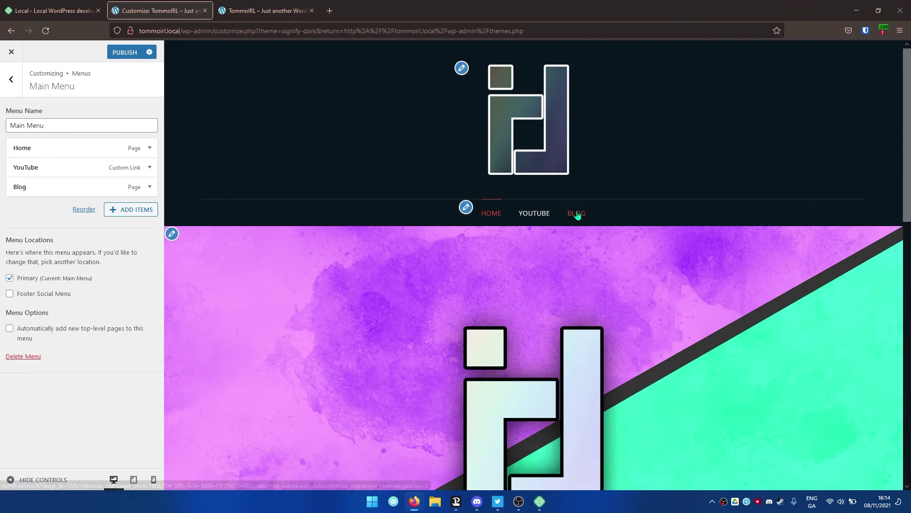
pyautogui.scroll(-5, 495, 212)
pyautogui.scroll(3, 495, 224)
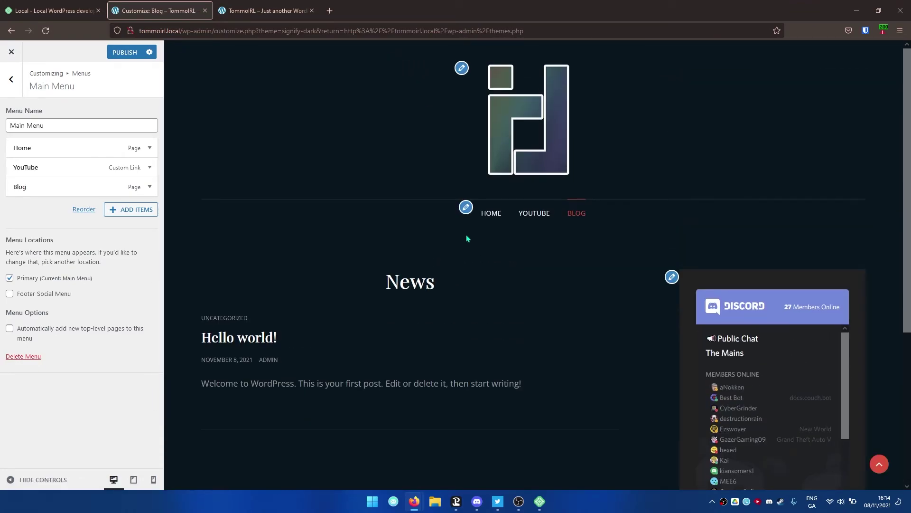
# - Test the new HOME link in the preview and look over the resulting Home page
pyautogui.click(493, 216)
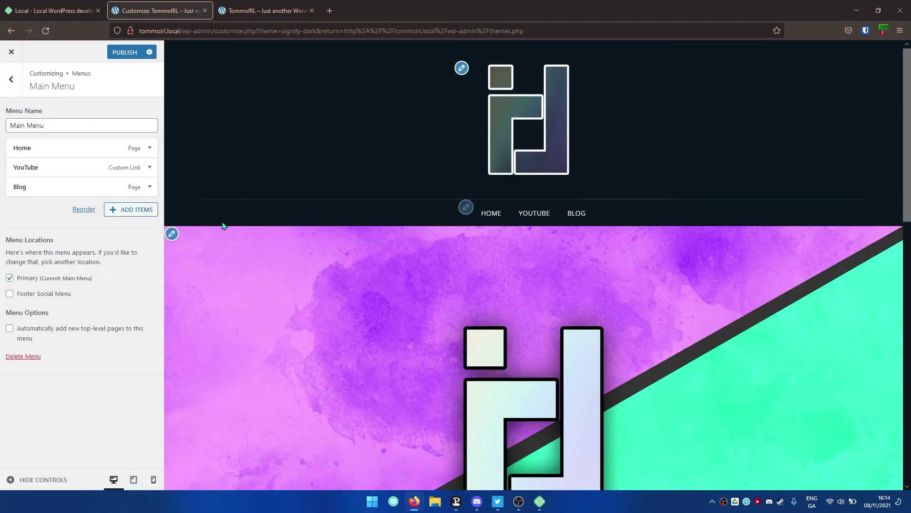
pyautogui.scroll(-6, 299, 221)
pyautogui.moveTo(408, 177)
pyautogui.mouseDown()
pyautogui.moveTo(430, 177)
pyautogui.moveTo(402, 172)
pyautogui.mouseUp()
pyautogui.scroll(-2, 485, 279)
pyautogui.scroll(5, 483, 283)
pyautogui.scroll(-4, 522, 289)
pyautogui.scroll(7, 523, 212)
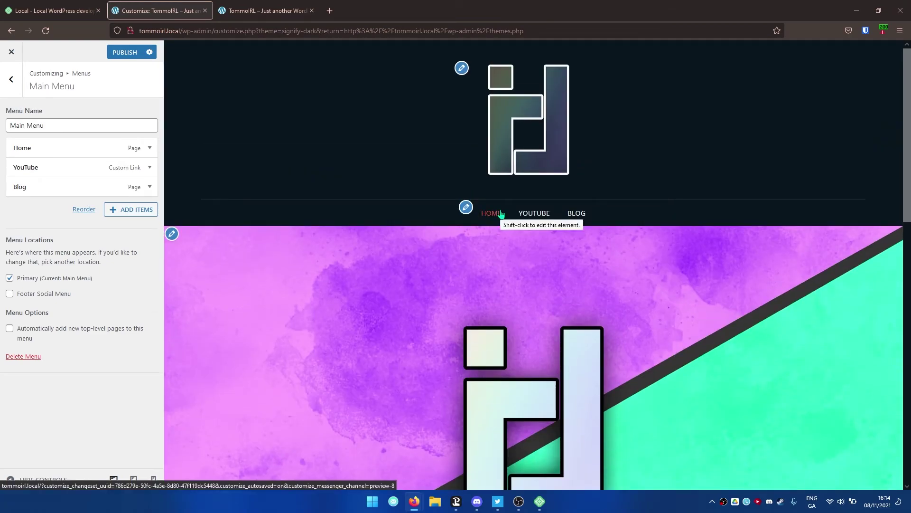
pyautogui.click(11, 79)
pyautogui.click(11, 79)
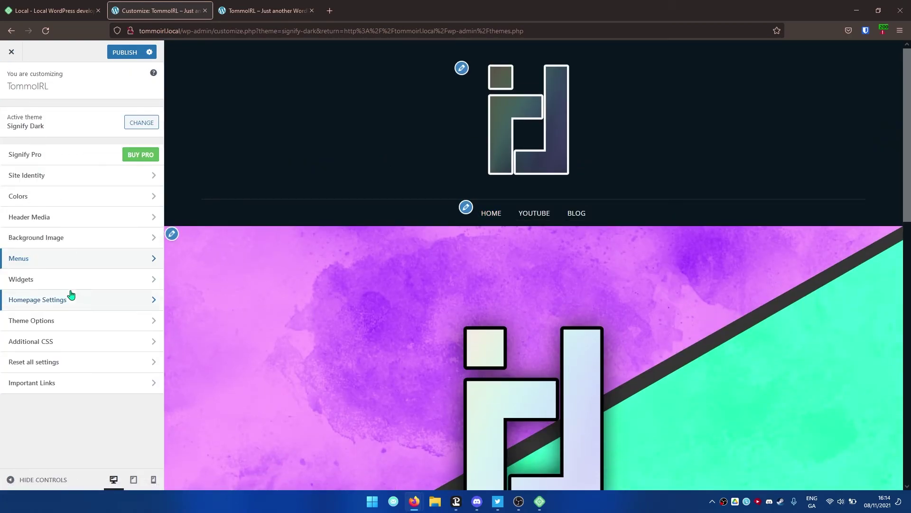
pyautogui.click(81, 321)
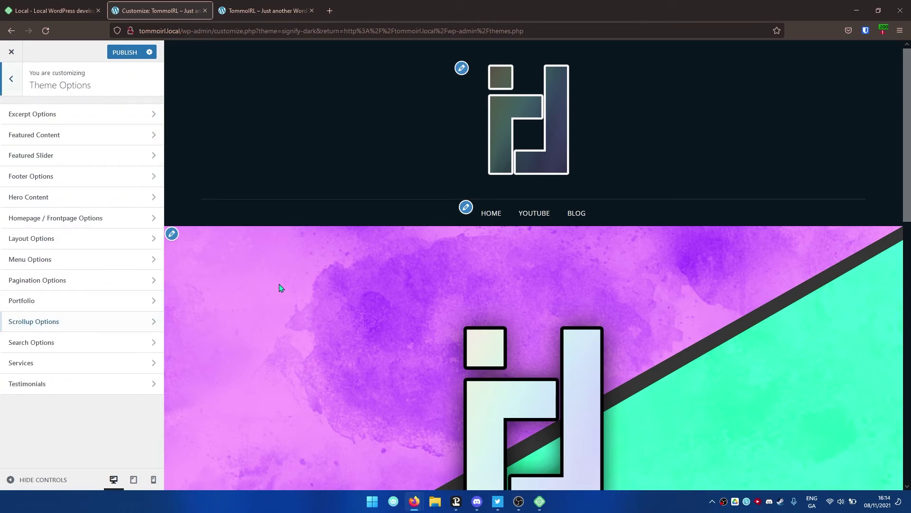
pyautogui.scroll(-9, 285, 281)
pyautogui.scroll(-5, 295, 281)
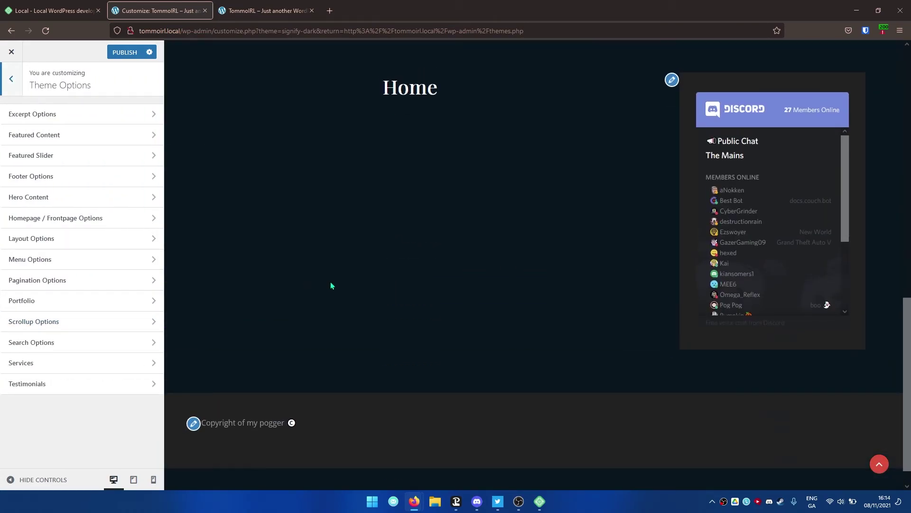
pyautogui.scroll(10, 331, 285)
pyautogui.scroll(-8, 326, 281)
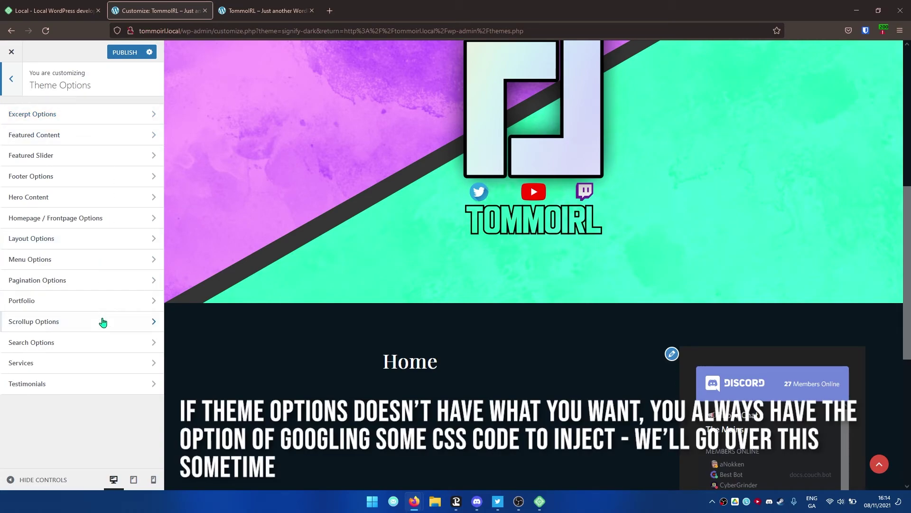
pyautogui.click(107, 132)
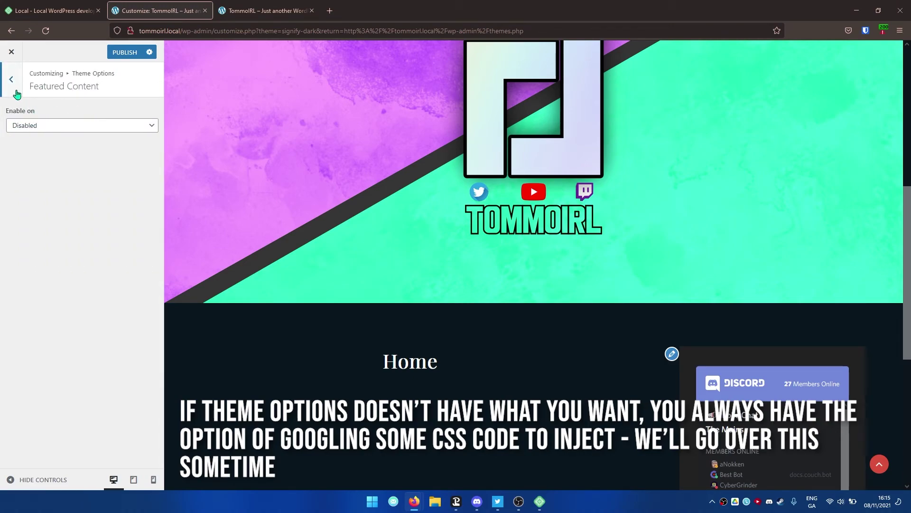
pyautogui.click(17, 93)
pyautogui.scroll(3, 325, 301)
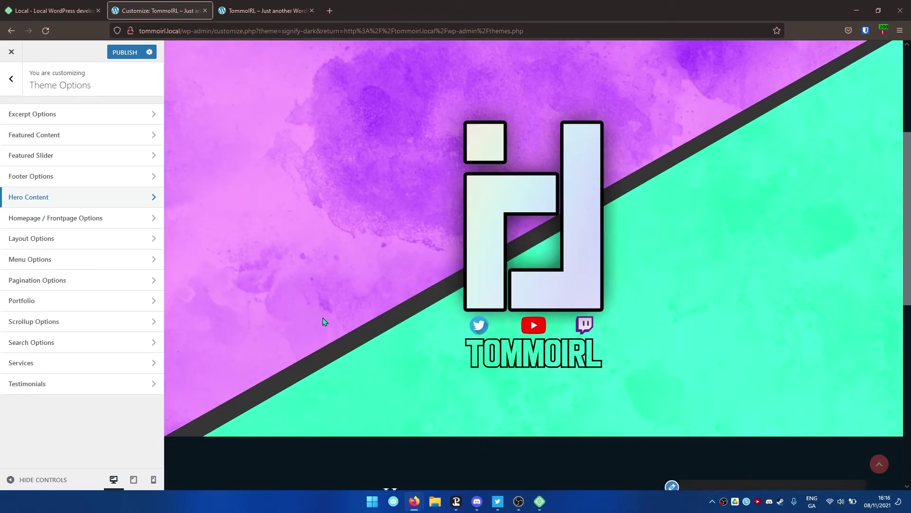
pyautogui.scroll(-5, 322, 319)
pyautogui.scroll(8, 428, 310)
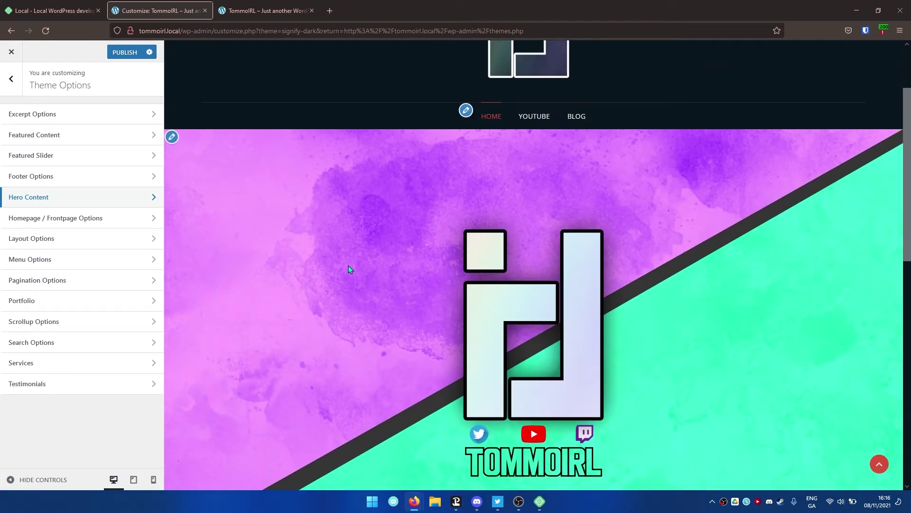
pyautogui.scroll(-10, 356, 268)
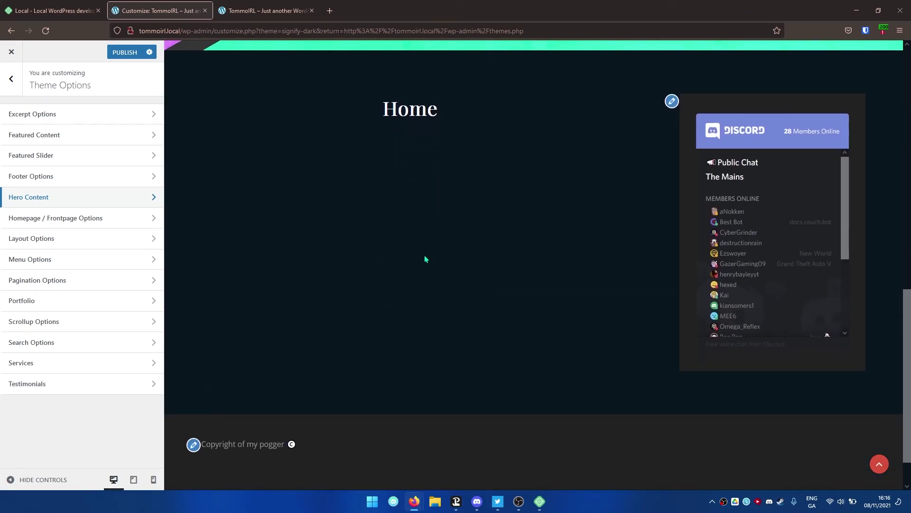
pyautogui.scroll(1, 425, 256)
pyautogui.scroll(9, 425, 257)
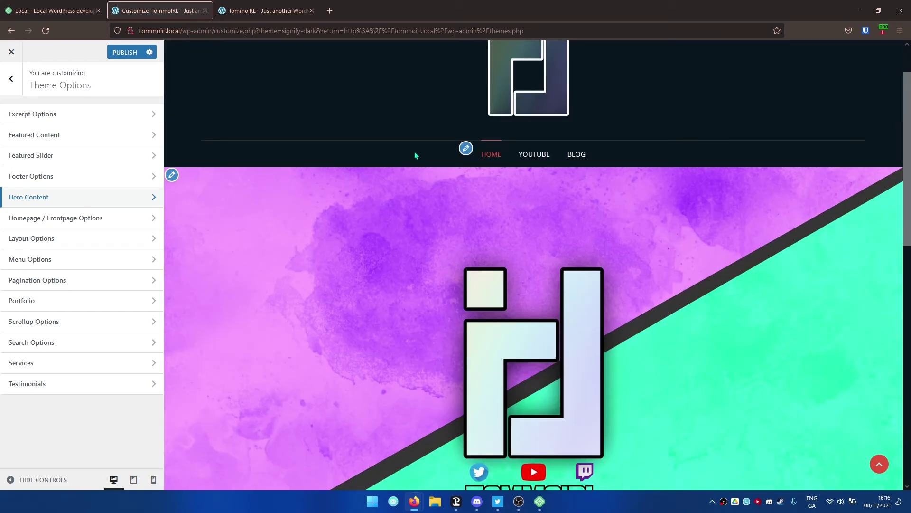
pyautogui.scroll(2, 475, 171)
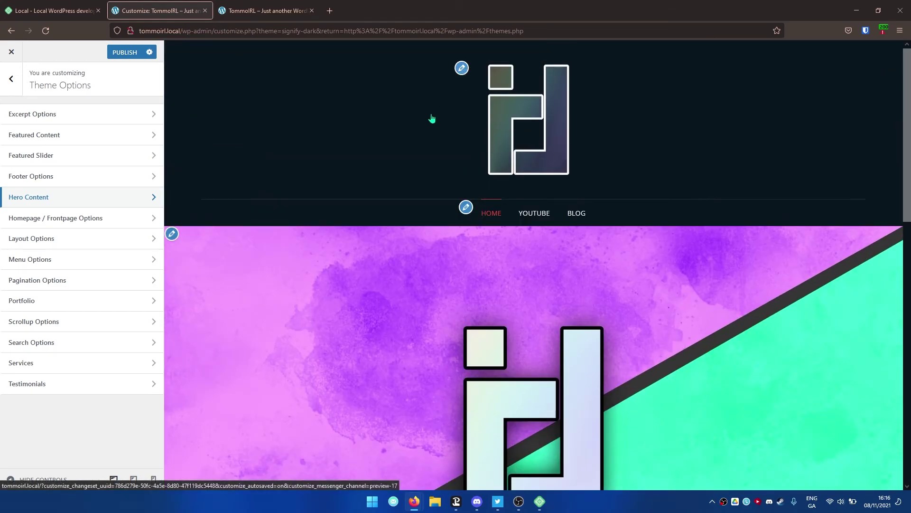
pyautogui.scroll(-1, 251, 262)
pyautogui.scroll(-4, 431, 275)
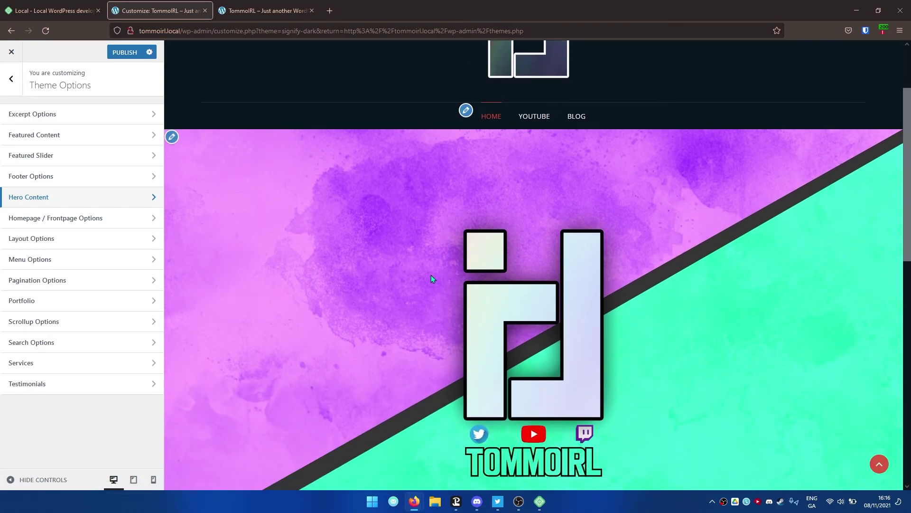
pyautogui.scroll(1, 408, 235)
pyautogui.scroll(1, 386, 247)
# - Set the Header Media 'Enable on' option to Disabled
pyautogui.click(171, 138)
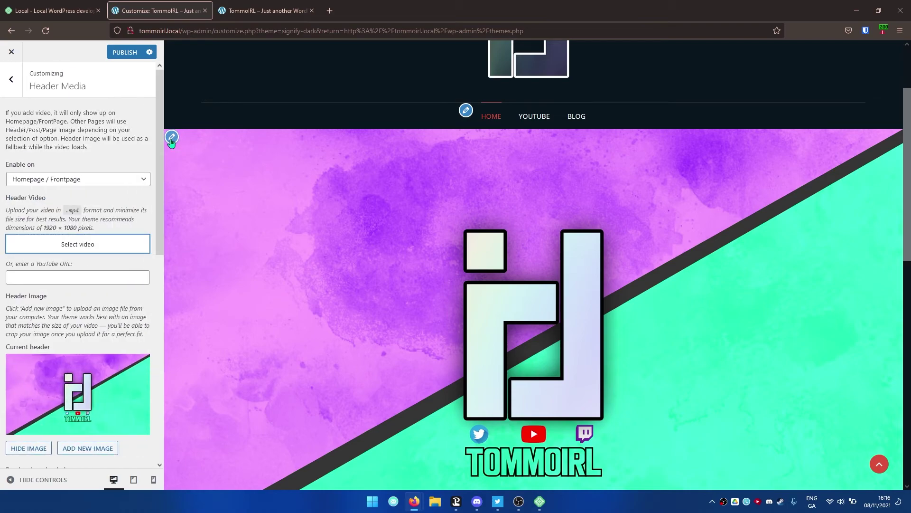
pyautogui.click(80, 181)
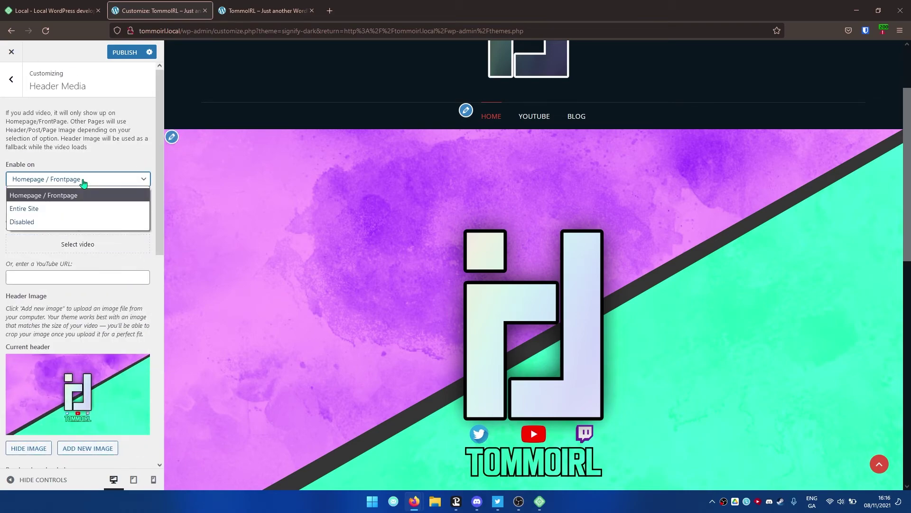
pyautogui.click(73, 219)
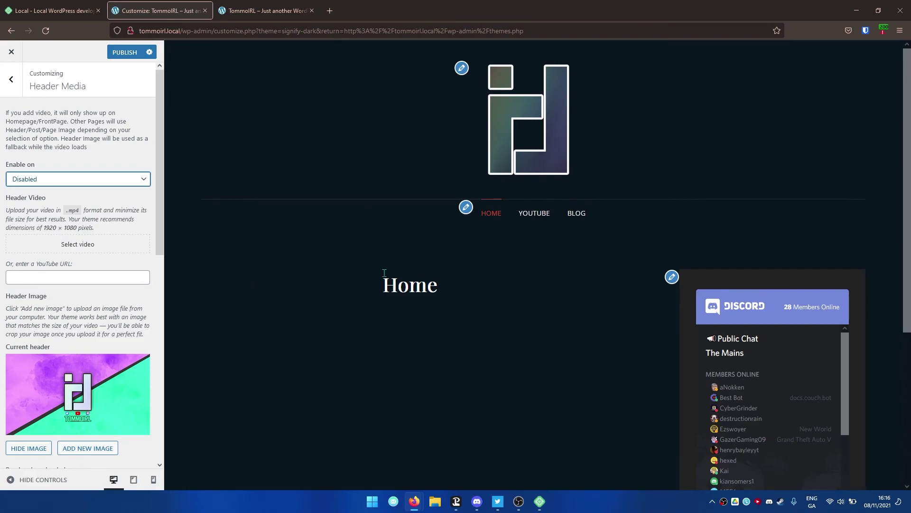
# - Look at the still-empty Additional CSS section and return to the main Customizer list
pyautogui.click(21, 88)
pyautogui.click(80, 344)
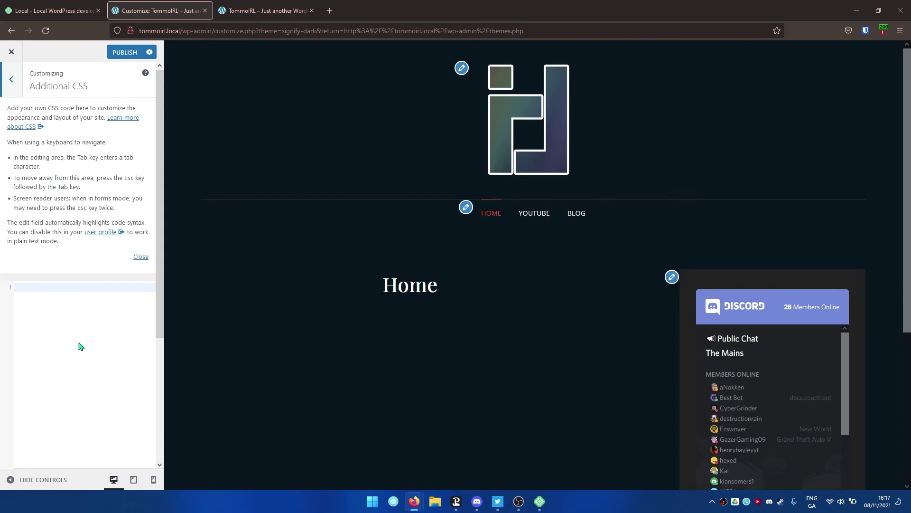
pyautogui.click(10, 84)
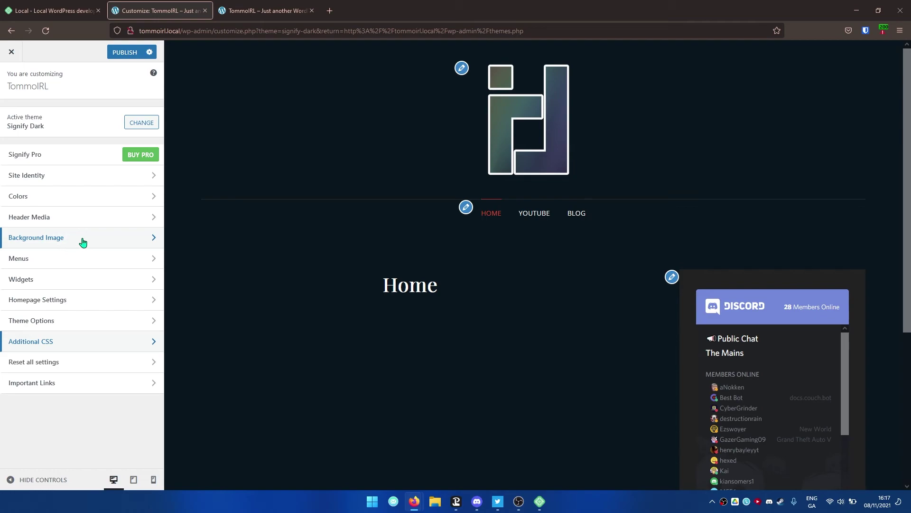
# - Publish the customizations and reload the live site to check the logo, HOME/YOUTUBE/BLOG menu and Hello world! post
pyautogui.click(124, 53)
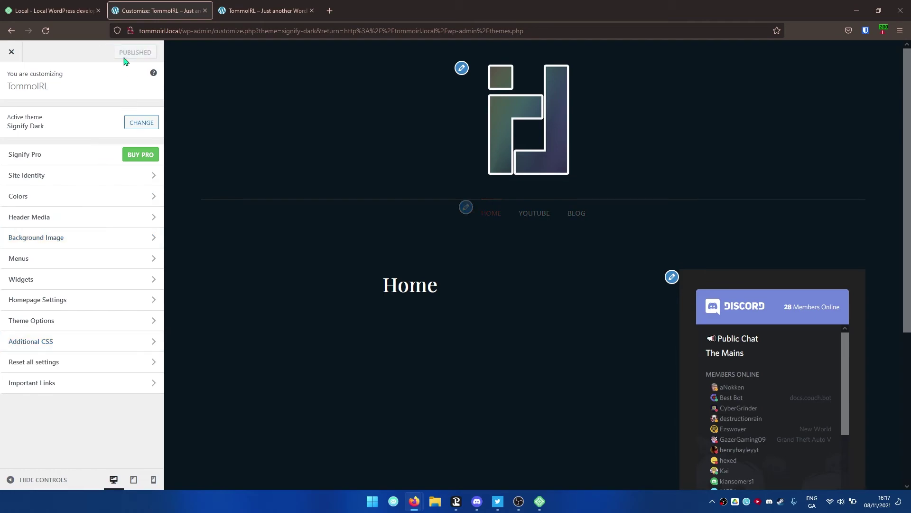
pyautogui.click(266, 10)
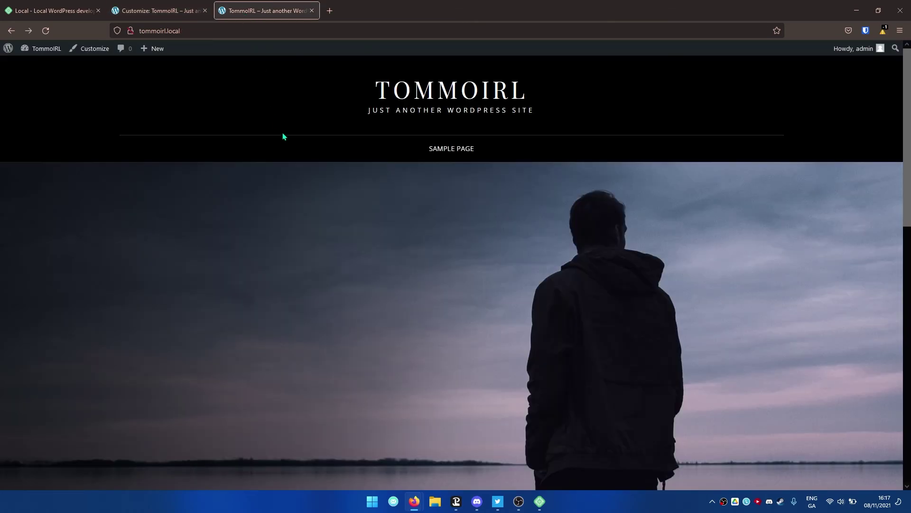
pyautogui.press('F5')
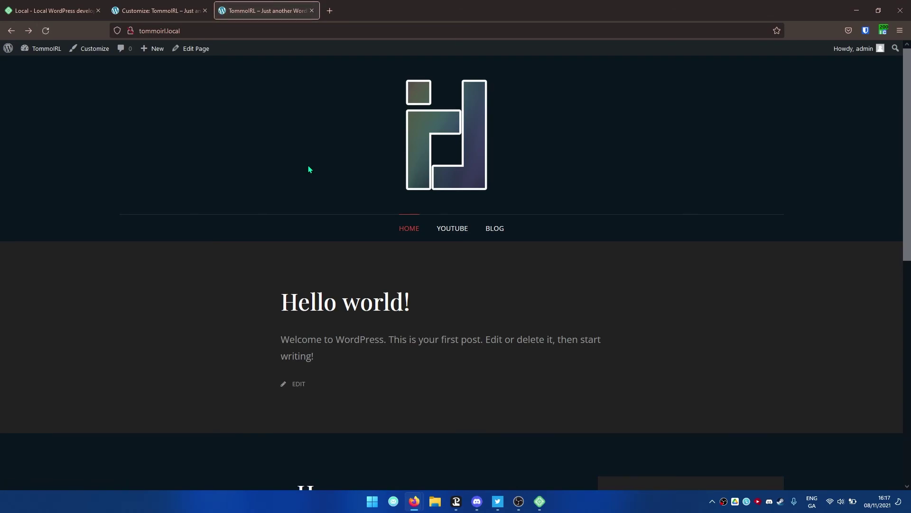
pyautogui.scroll(-5, 309, 169)
pyautogui.scroll(5, 311, 206)
pyautogui.scroll(-3, 332, 266)
pyautogui.scroll(3, 284, 243)
pyautogui.moveTo(284, 291); pyautogui.dragTo(435, 382)
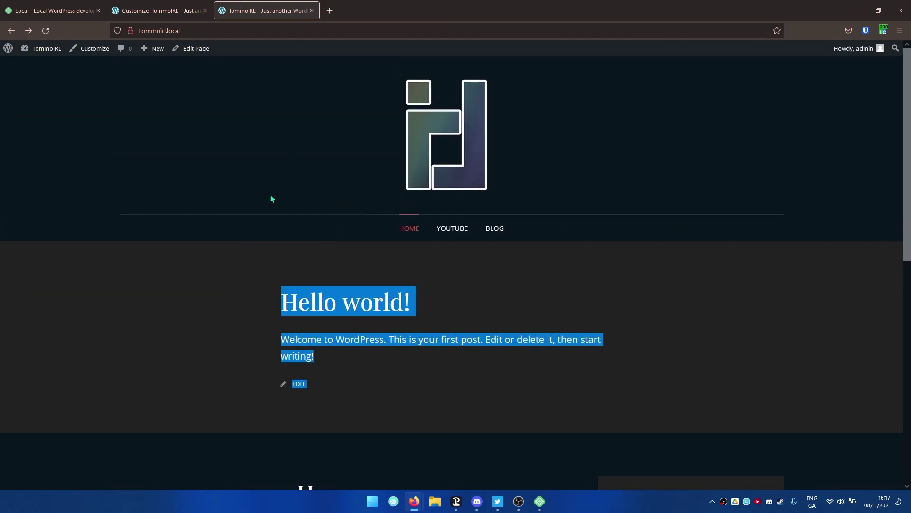
pyautogui.click(159, 10)
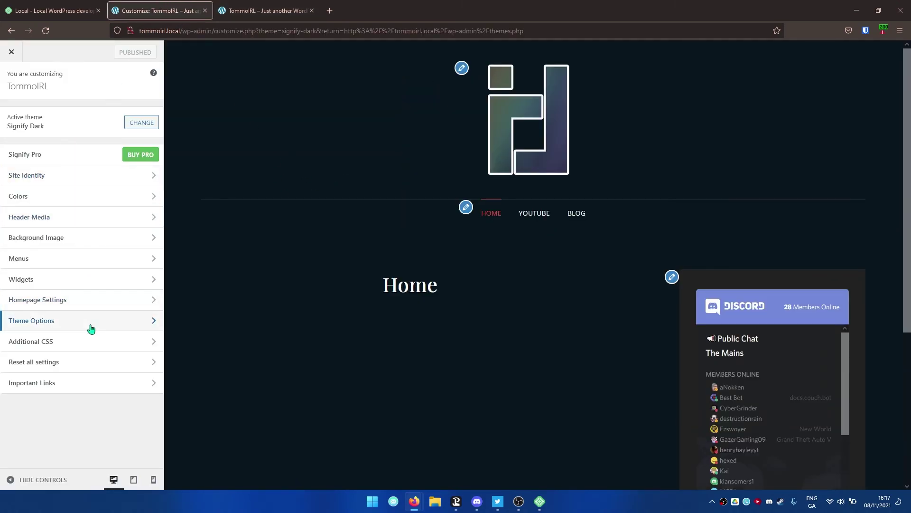
# - Set Theme Options > Hero Content 'Enable on' to Disabled and publish
pyautogui.click(91, 327)
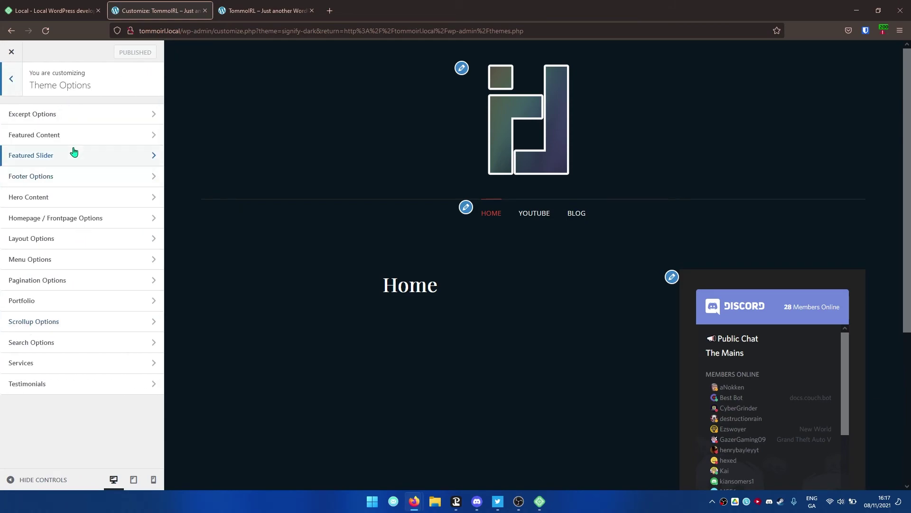
pyautogui.click(82, 197)
pyautogui.click(73, 125)
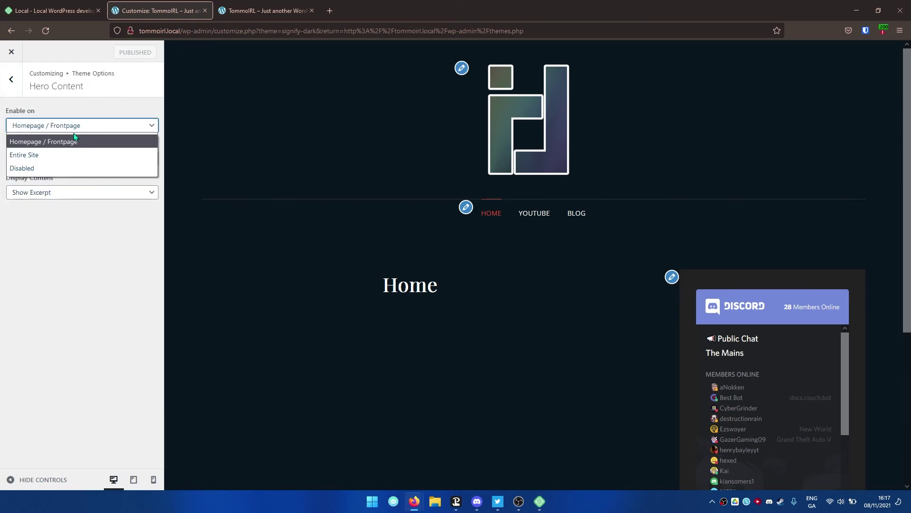
pyautogui.click(69, 169)
pyautogui.click(135, 52)
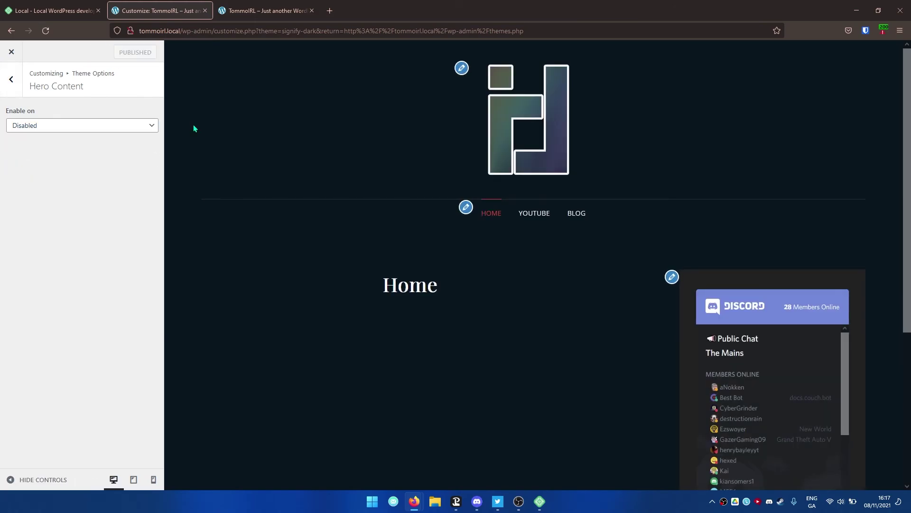
# - Reload the live site and test the YOUTUBE, BLOG and logo links
pyautogui.click(274, 9)
pyautogui.click(45, 30)
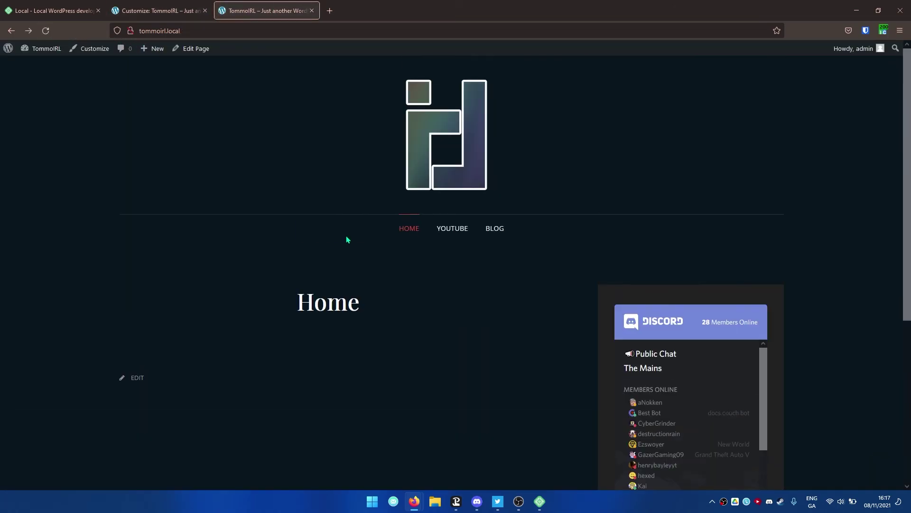
pyautogui.click(455, 229)
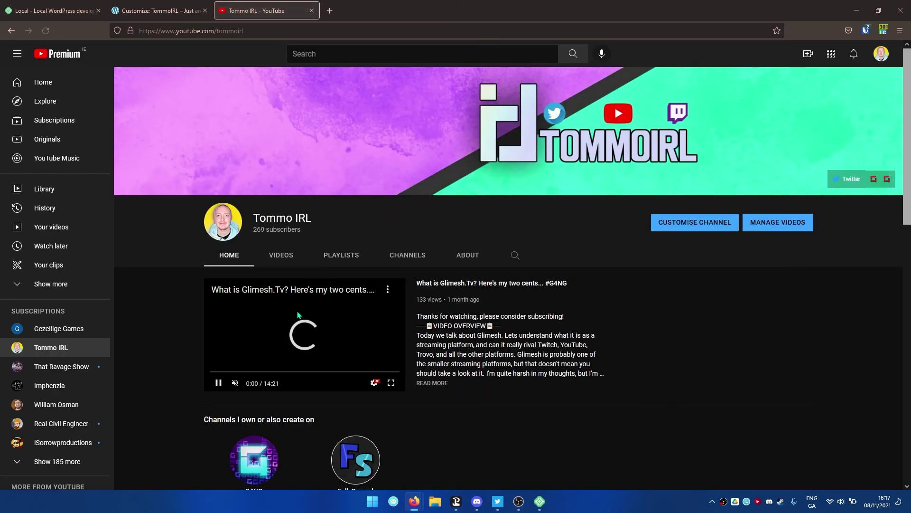
pyautogui.click(295, 327)
pyautogui.hotkey('alt', 'Left')
pyautogui.click(496, 230)
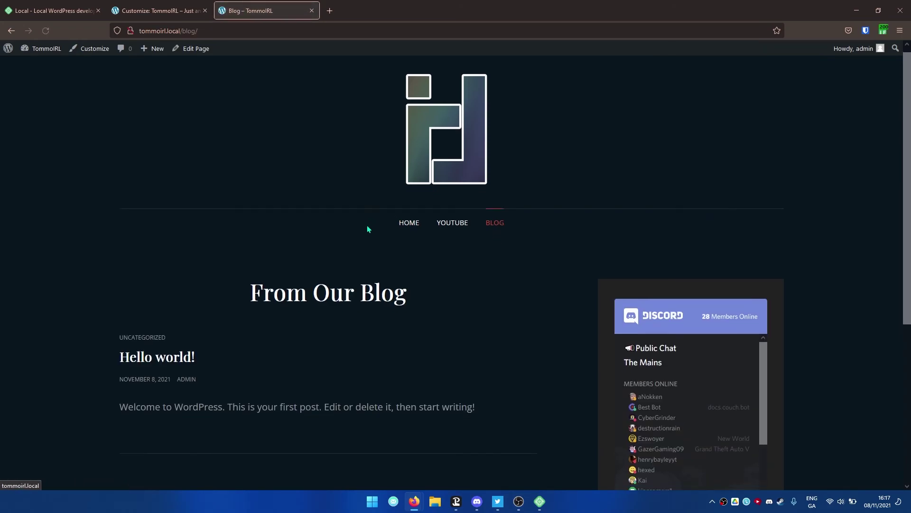
pyautogui.scroll(-3, 311, 319)
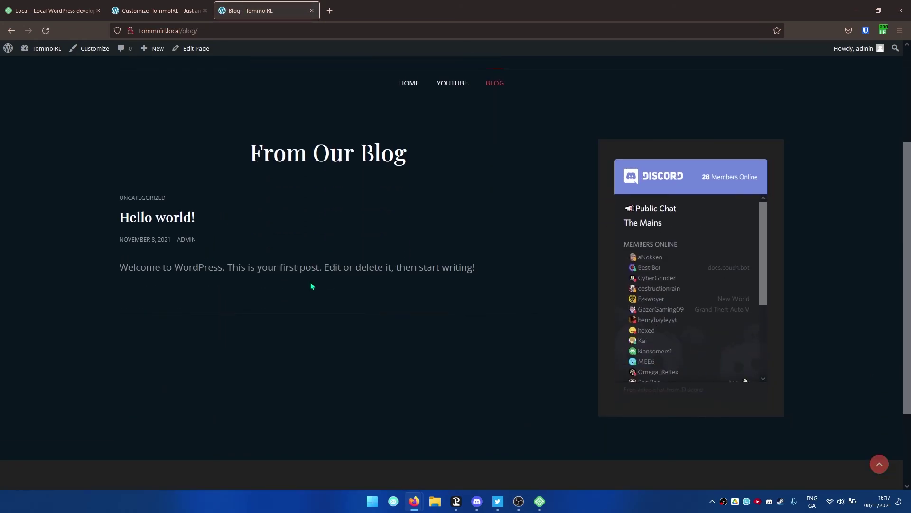
pyautogui.scroll(3, 311, 286)
pyautogui.click(445, 166)
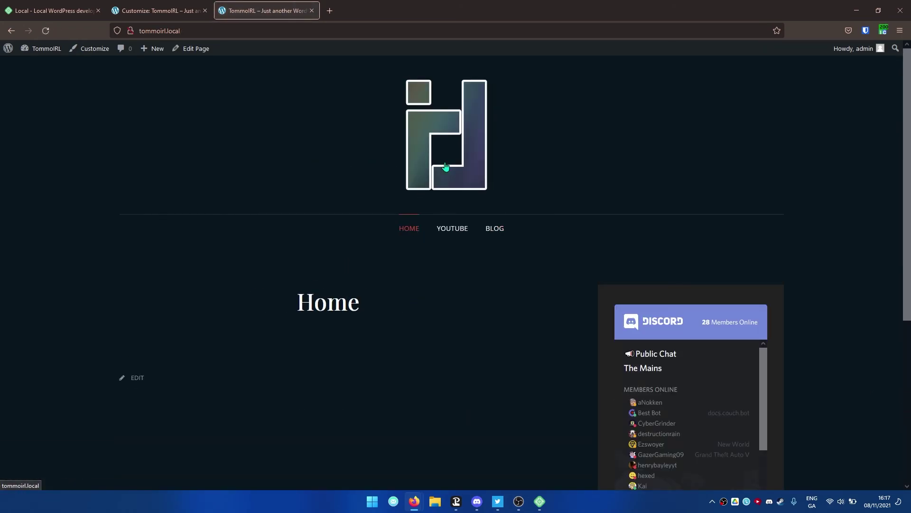
pyautogui.scroll(-1, 342, 165)
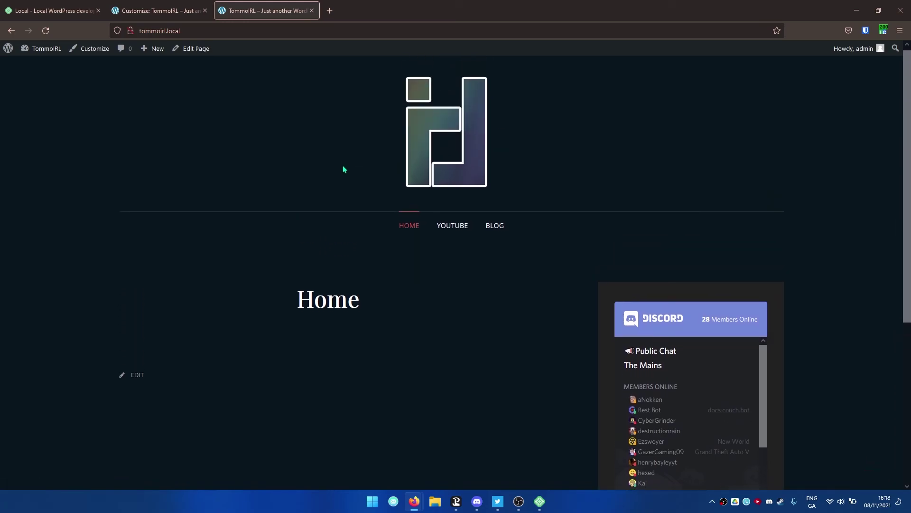